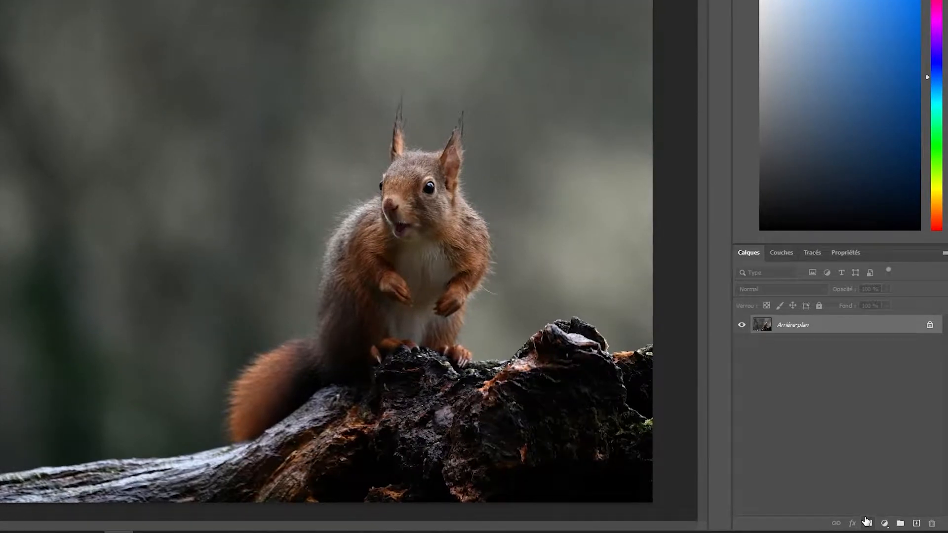
Add a layer mask to the squirrel photo and activate the Brush tool.
{"action": "left_click", "coordinate": [866, 522]}
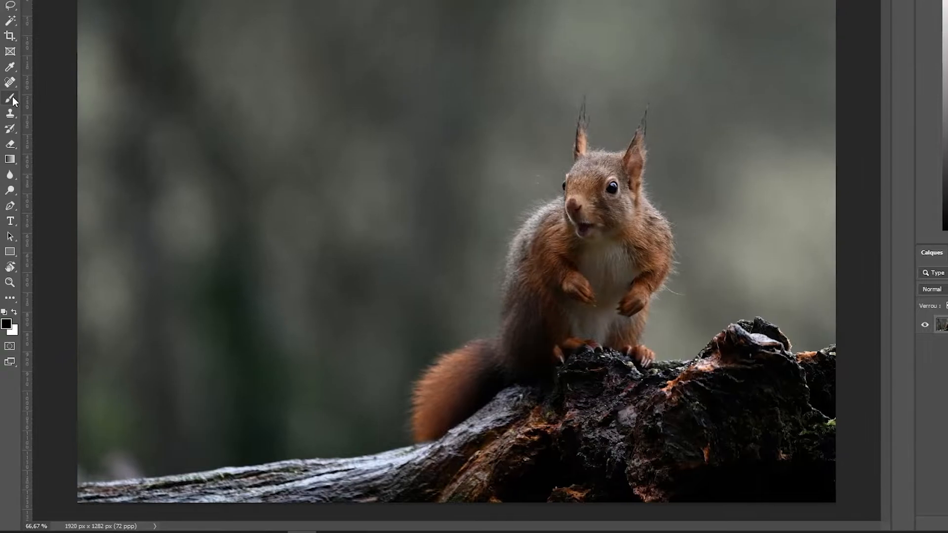
{"action": "right_click", "coordinate": [13, 96]}
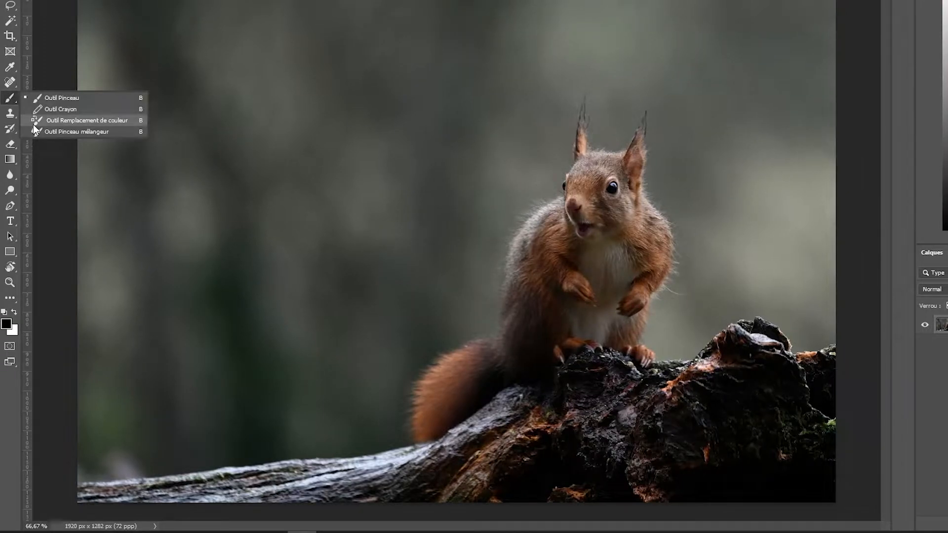
{"action": "left_click", "coordinate": [47, 98]}
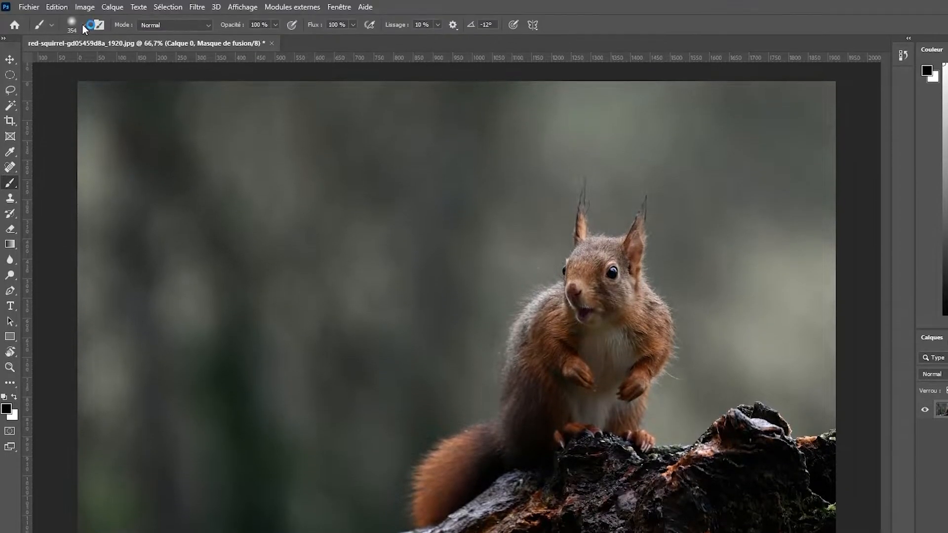
Set up a soft brush with 0 % hardness and reduce its diameter directly on the canvas.
{"action": "left_click", "coordinate": [82, 26]}
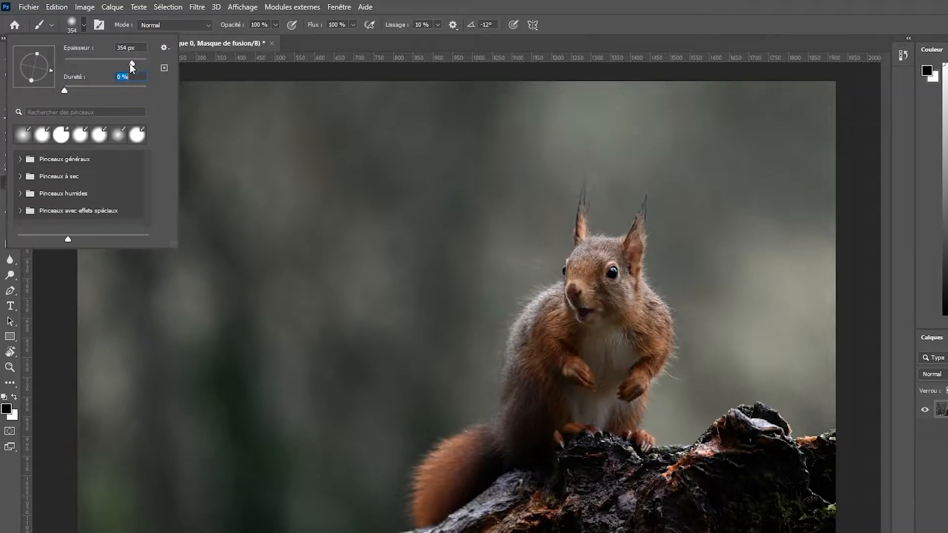
{"action": "key", "text": "Return"}
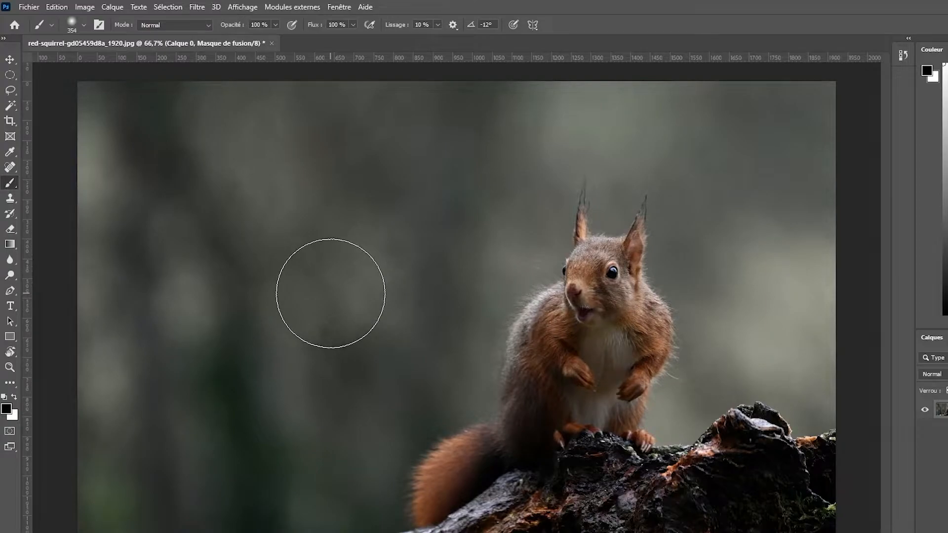
{"action": "mouse_move", "coordinate": [337, 286]}
{"action": "left_mouse_down"}
{"action": "mouse_move", "coordinate": [353, 287]}
{"action": "mouse_move", "coordinate": [321, 292]}
{"action": "left_mouse_up"}
{"action": "mouse_move", "coordinate": [321, 257]}
{"action": "left_mouse_down"}
{"action": "mouse_move", "coordinate": [357, 257]}
{"action": "mouse_move", "coordinate": [330, 259]}
{"action": "mouse_move", "coordinate": [329, 239]}
{"action": "left_mouse_up"}
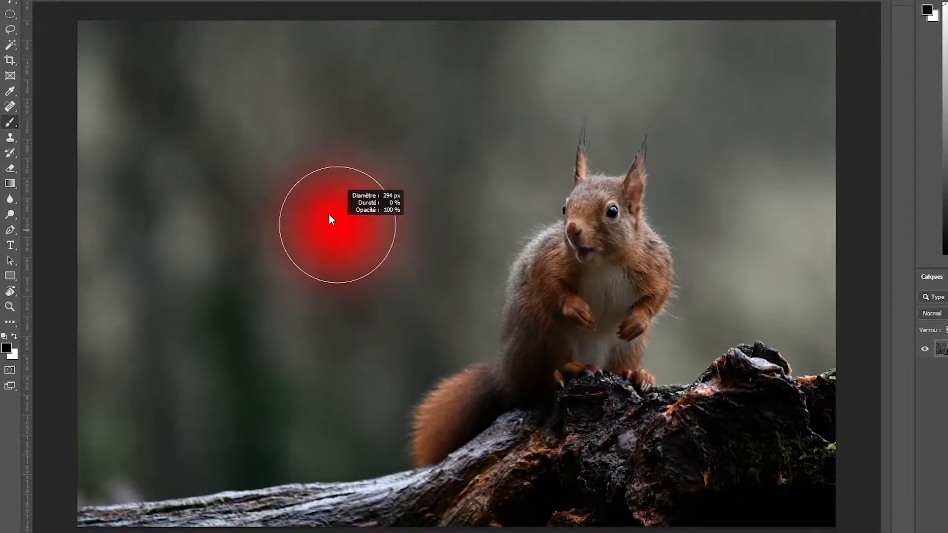
{"action": "mouse_move", "coordinate": [326, 144]}
{"action": "left_mouse_down"}
{"action": "mouse_move", "coordinate": [328, 266]}
{"action": "mouse_move", "coordinate": [324, 123]}
{"action": "left_mouse_up"}
{"action": "mouse_move", "coordinate": [458, 292]}
{"action": "left_mouse_down"}
{"action": "mouse_move", "coordinate": [408, 292]}
{"action": "mouse_move", "coordinate": [424, 297]}
{"action": "left_mouse_up"}
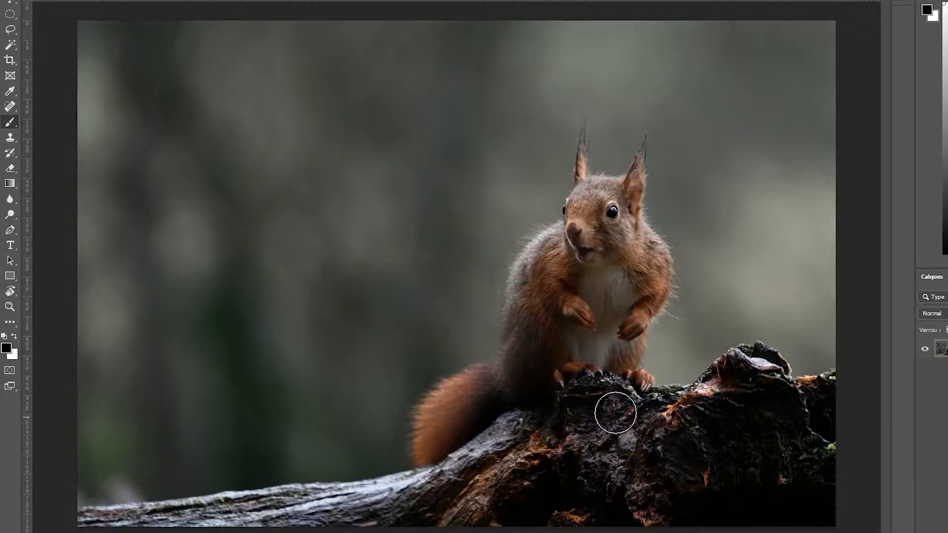
Paint black on the layer mask to hide the background and the log all around the squirrel.
{"action": "mouse_move", "coordinate": [794, 474]}
{"action": "left_mouse_down"}
{"action": "mouse_move", "coordinate": [739, 529]}
{"action": "mouse_move", "coordinate": [809, 272]}
{"action": "mouse_move", "coordinate": [822, 104]}
{"action": "mouse_move", "coordinate": [296, 35]}
{"action": "mouse_move", "coordinate": [69, 274]}
{"action": "mouse_move", "coordinate": [89, 75]}
{"action": "mouse_move", "coordinate": [143, 332]}
{"action": "mouse_move", "coordinate": [223, 357]}
{"action": "mouse_move", "coordinate": [358, 530]}
{"action": "mouse_move", "coordinate": [744, 506]}
{"action": "mouse_move", "coordinate": [759, 310]}
{"action": "mouse_move", "coordinate": [777, 354]}
{"action": "mouse_move", "coordinate": [623, 39]}
{"action": "mouse_move", "coordinate": [149, 107]}
{"action": "mouse_move", "coordinate": [348, 69]}
{"action": "mouse_move", "coordinate": [171, 36]}
{"action": "mouse_move", "coordinate": [208, 187]}
{"action": "mouse_move", "coordinate": [317, 461]}
{"action": "mouse_move", "coordinate": [224, 279]}
{"action": "mouse_move", "coordinate": [646, 488]}
{"action": "mouse_move", "coordinate": [512, 490]}
{"action": "mouse_move", "coordinate": [574, 410]}
{"action": "mouse_move", "coordinate": [716, 105]}
{"action": "mouse_move", "coordinate": [745, 111]}
{"action": "mouse_move", "coordinate": [679, 32]}
{"action": "mouse_move", "coordinate": [255, 334]}
{"action": "mouse_move", "coordinate": [370, 262]}
{"action": "mouse_move", "coordinate": [301, 301]}
{"action": "mouse_move", "coordinate": [488, 128]}
{"action": "mouse_move", "coordinate": [368, 306]}
{"action": "mouse_move", "coordinate": [365, 126]}
{"action": "left_mouse_up"}
{"action": "left_click_drag", "start_coordinate": [353, 392], "coordinate": [325, 448]}
{"action": "right_click", "coordinate": [323, 449], "text": "alt"}
{"action": "left_click_drag", "start_coordinate": [361, 475], "coordinate": [379, 486]}
{"action": "mouse_move", "coordinate": [472, 444]}
{"action": "left_mouse_down"}
{"action": "mouse_move", "coordinate": [593, 417]}
{"action": "mouse_move", "coordinate": [647, 429]}
{"action": "mouse_move", "coordinate": [665, 423]}
{"action": "mouse_move", "coordinate": [680, 339]}
{"action": "mouse_move", "coordinate": [706, 307]}
{"action": "mouse_move", "coordinate": [700, 225]}
{"action": "mouse_move", "coordinate": [668, 214]}
{"action": "mouse_move", "coordinate": [683, 171]}
{"action": "mouse_move", "coordinate": [571, 100]}
{"action": "mouse_move", "coordinate": [618, 140]}
{"action": "mouse_move", "coordinate": [609, 153]}
{"action": "mouse_move", "coordinate": [620, 121]}
{"action": "mouse_move", "coordinate": [678, 153]}
{"action": "mouse_move", "coordinate": [582, 110]}
{"action": "mouse_move", "coordinate": [525, 182]}
{"action": "mouse_move", "coordinate": [560, 126]}
{"action": "mouse_move", "coordinate": [502, 212]}
{"action": "mouse_move", "coordinate": [460, 221]}
{"action": "mouse_move", "coordinate": [371, 438]}
{"action": "mouse_move", "coordinate": [402, 492]}
{"action": "mouse_move", "coordinate": [382, 469]}
{"action": "mouse_move", "coordinate": [402, 361]}
{"action": "mouse_move", "coordinate": [456, 325]}
{"action": "mouse_move", "coordinate": [477, 336]}
{"action": "mouse_move", "coordinate": [408, 368]}
{"action": "mouse_move", "coordinate": [387, 450]}
{"action": "mouse_move", "coordinate": [443, 287]}
{"action": "mouse_move", "coordinate": [469, 300]}
{"action": "mouse_move", "coordinate": [481, 254]}
{"action": "mouse_move", "coordinate": [524, 195]}
{"action": "mouse_move", "coordinate": [540, 200]}
{"action": "mouse_move", "coordinate": [501, 231]}
{"action": "mouse_move", "coordinate": [473, 319]}
{"action": "mouse_move", "coordinate": [501, 219]}
{"action": "mouse_move", "coordinate": [539, 198]}
{"action": "mouse_move", "coordinate": [591, 422]}
{"action": "mouse_move", "coordinate": [542, 427]}
{"action": "mouse_move", "coordinate": [461, 473]}
{"action": "mouse_move", "coordinate": [522, 410]}
{"action": "mouse_move", "coordinate": [620, 412]}
{"action": "mouse_move", "coordinate": [542, 410]}
{"action": "mouse_move", "coordinate": [452, 327]}
{"action": "mouse_move", "coordinate": [418, 373]}
{"action": "mouse_move", "coordinate": [549, 147]}
{"action": "mouse_move", "coordinate": [672, 162]}
{"action": "mouse_move", "coordinate": [674, 205]}
{"action": "mouse_move", "coordinate": [593, 137]}
{"action": "mouse_move", "coordinate": [465, 315]}
{"action": "left_mouse_up"}
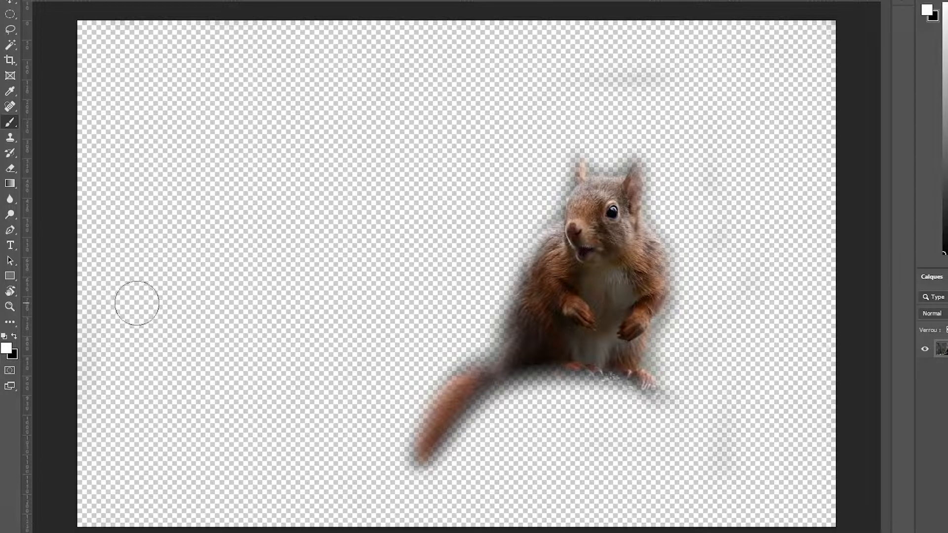
Paint white on the mask to bring back a patch of background and, with a smaller brush, both squirrel ears.
{"action": "mouse_move", "coordinate": [546, 333]}
{"action": "left_mouse_down"}
{"action": "mouse_move", "coordinate": [562, 348]}
{"action": "mouse_move", "coordinate": [582, 342]}
{"action": "mouse_move", "coordinate": [635, 361]}
{"action": "left_mouse_up"}
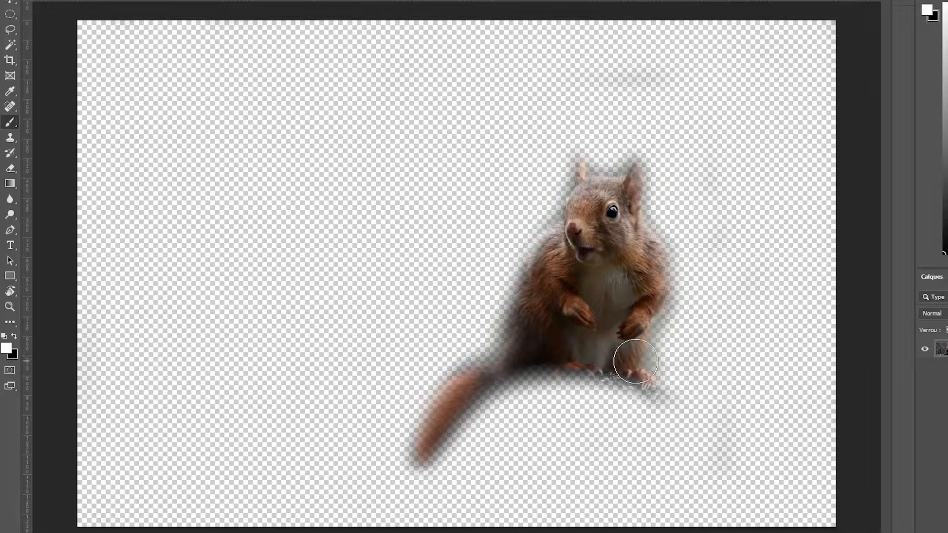
{"action": "left_click_drag", "start_coordinate": [422, 85], "coordinate": [417, 170]}
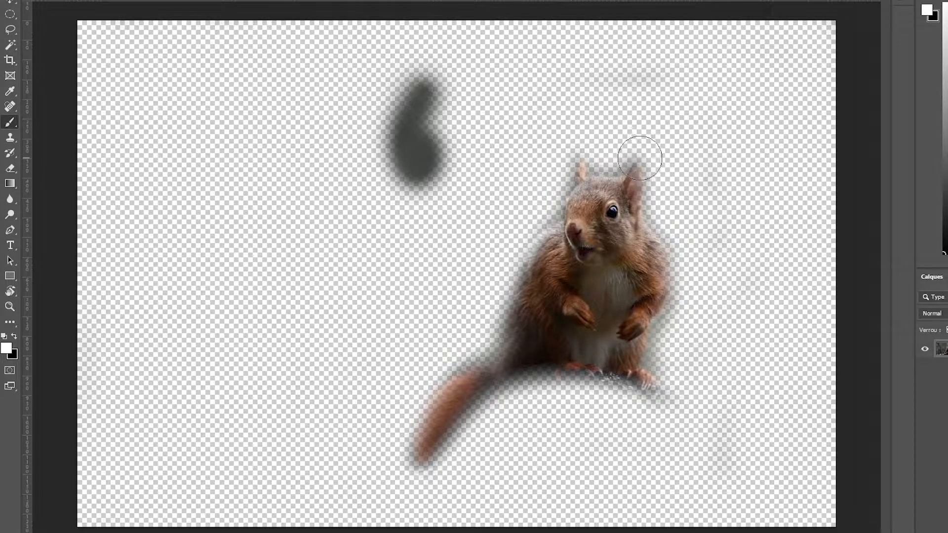
{"action": "scroll", "coordinate": [640, 158], "scroll_direction": "up", "scroll_amount": 3}
{"action": "right_click", "coordinate": [634, 229], "text": "alt"}
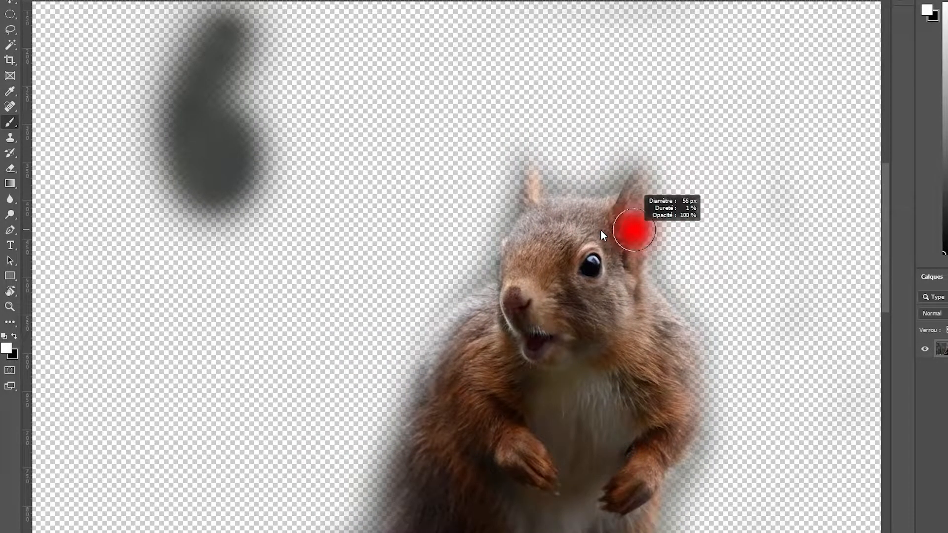
{"action": "right_click", "coordinate": [617, 194], "text": "alt"}
{"action": "right_click", "coordinate": [641, 194], "text": "alt"}
{"action": "left_click_drag", "start_coordinate": [630, 180], "coordinate": [629, 237]}
{"action": "left_click_drag", "start_coordinate": [533, 174], "coordinate": [538, 218]}
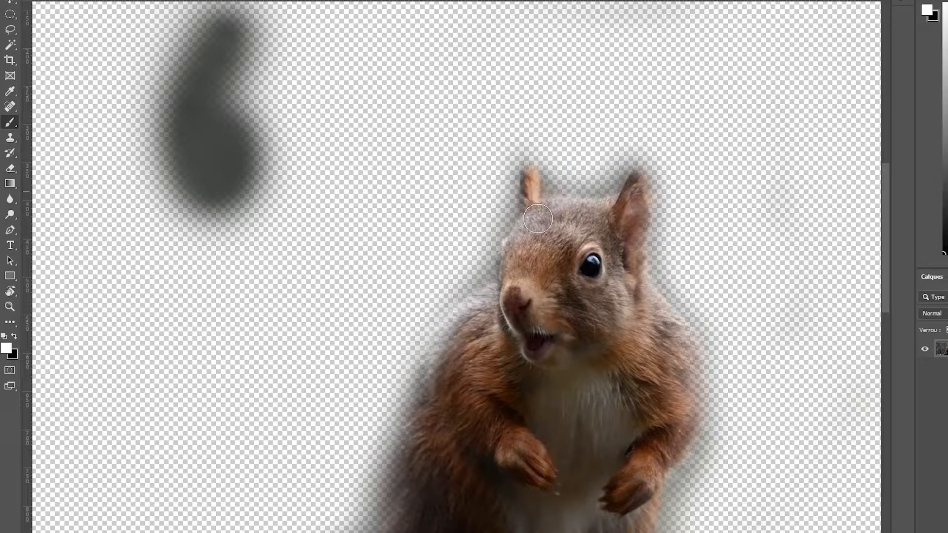
Paint white on the mask along the squirrel's tail to restore its hidden edges.
{"action": "scroll", "coordinate": [487, 326], "scroll_direction": "down", "scroll_amount": 5}
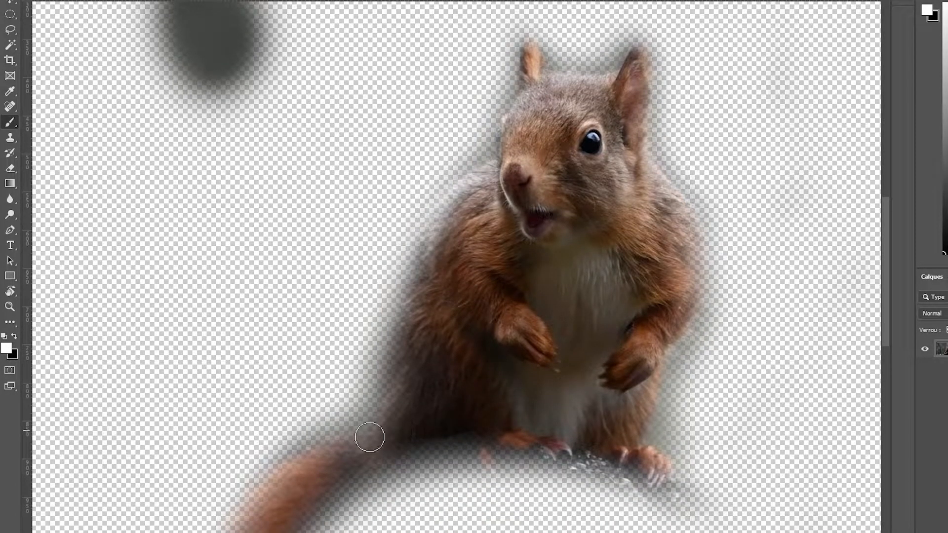
{"action": "scroll", "coordinate": [315, 447], "scroll_direction": "down", "scroll_amount": 2}
{"action": "mouse_move", "coordinate": [305, 450]}
{"action": "left_mouse_down"}
{"action": "mouse_move", "coordinate": [328, 438]}
{"action": "mouse_move", "coordinate": [299, 458]}
{"action": "mouse_move", "coordinate": [377, 397]}
{"action": "left_mouse_up"}
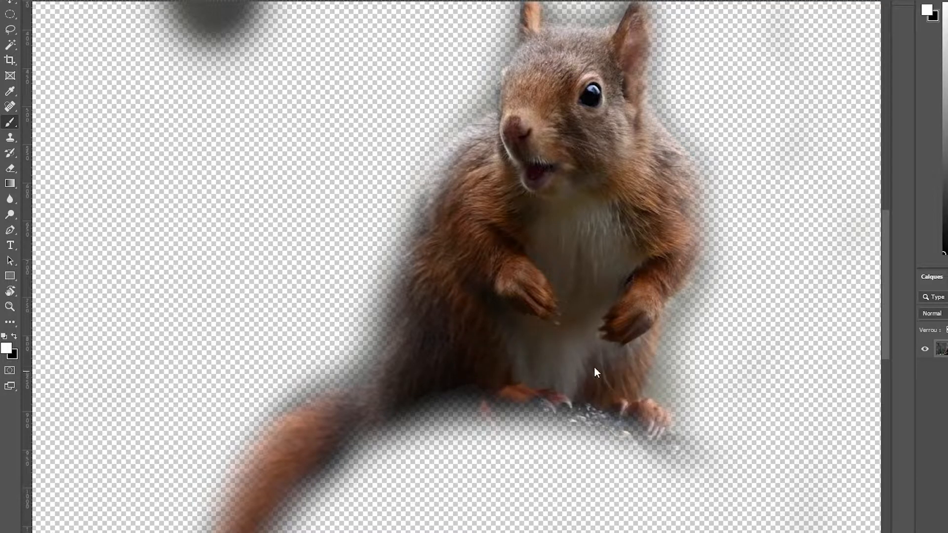
{"action": "scroll", "coordinate": [271, 444], "scroll_direction": "down", "scroll_amount": 1}
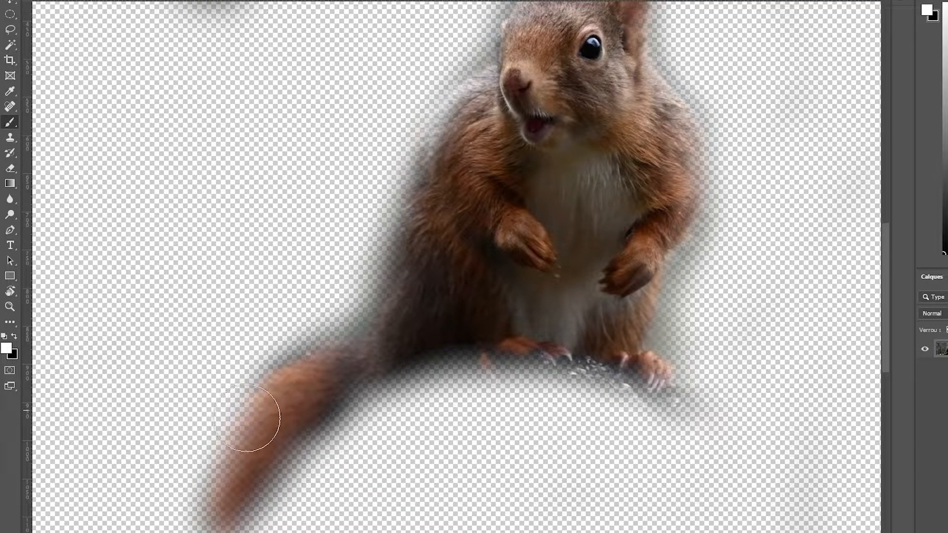
{"action": "left_click_drag", "start_coordinate": [230, 494], "coordinate": [244, 455]}
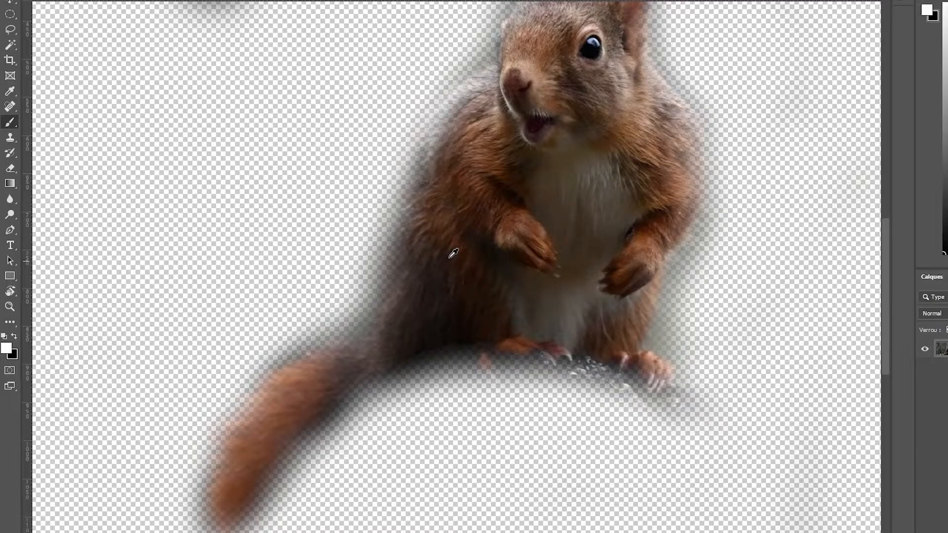
Browse the Pixabay photo results in Firefox and open the page of the picture of a girl playing.
{"action": "scroll", "coordinate": [451, 256], "scroll_direction": "down", "scroll_amount": 4}
{"action": "scroll", "coordinate": [466, 171], "scroll_direction": "down", "scroll_amount": 1}
{"action": "scroll", "coordinate": [548, 171], "scroll_direction": "up", "scroll_amount": 1}
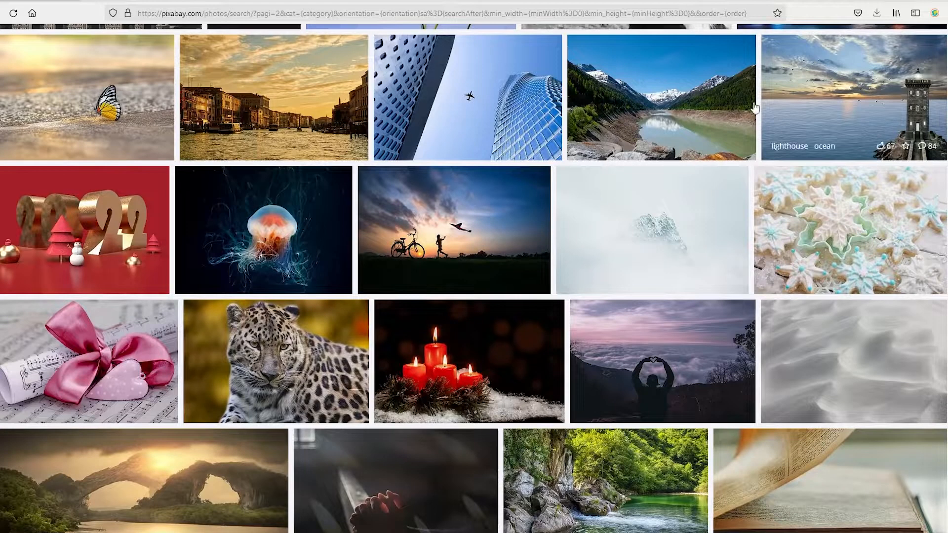
{"action": "scroll", "coordinate": [92, 167], "scroll_direction": "down", "scroll_amount": 4}
{"action": "scroll", "coordinate": [92, 167], "scroll_direction": "down", "scroll_amount": 10}
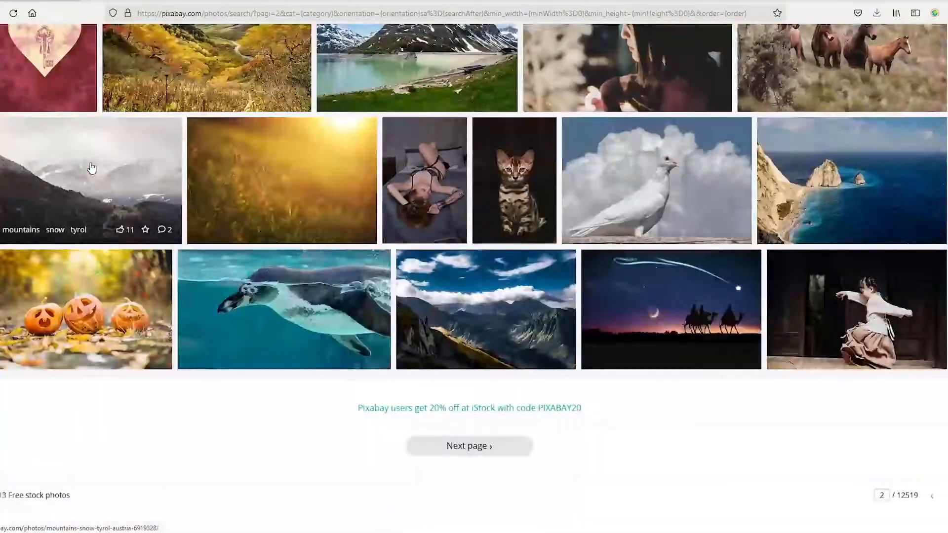
{"action": "left_click", "coordinate": [838, 318]}
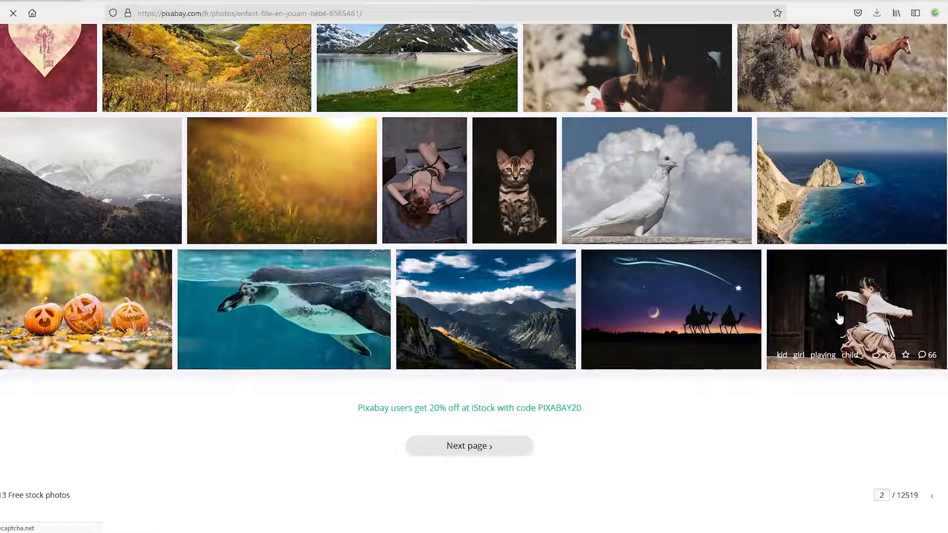
Download the girl's picture as a 1920×1280 JPG and save the file.
{"action": "left_click", "coordinate": [715, 246]}
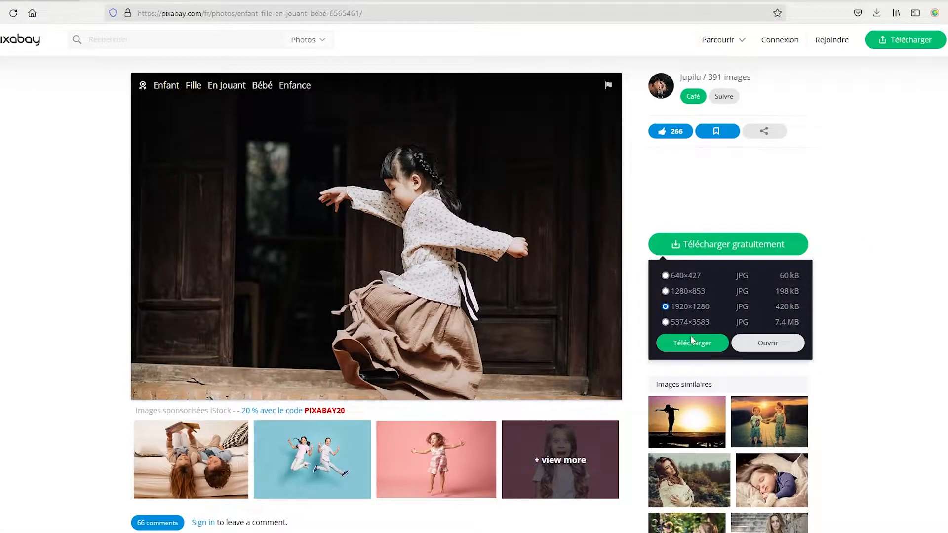
{"action": "left_click", "coordinate": [692, 343]}
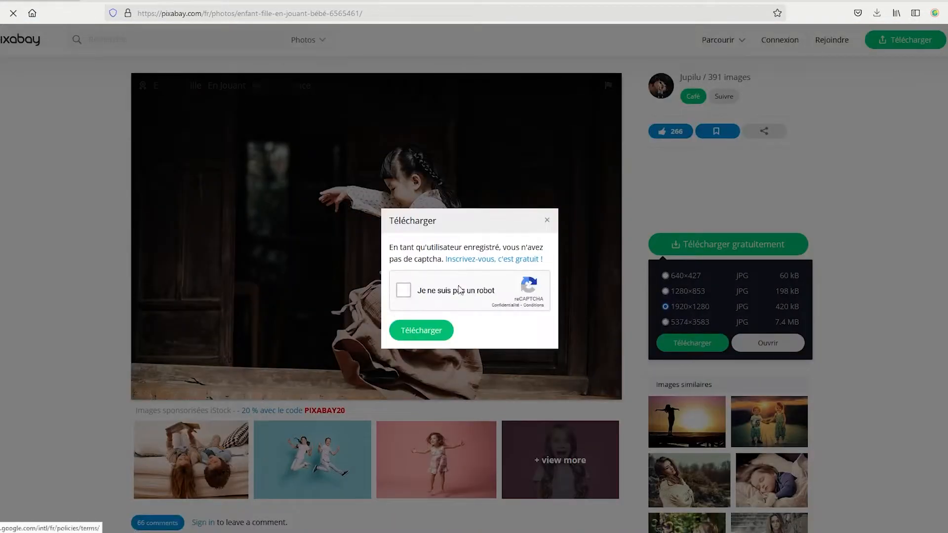
{"action": "left_click", "coordinate": [425, 337]}
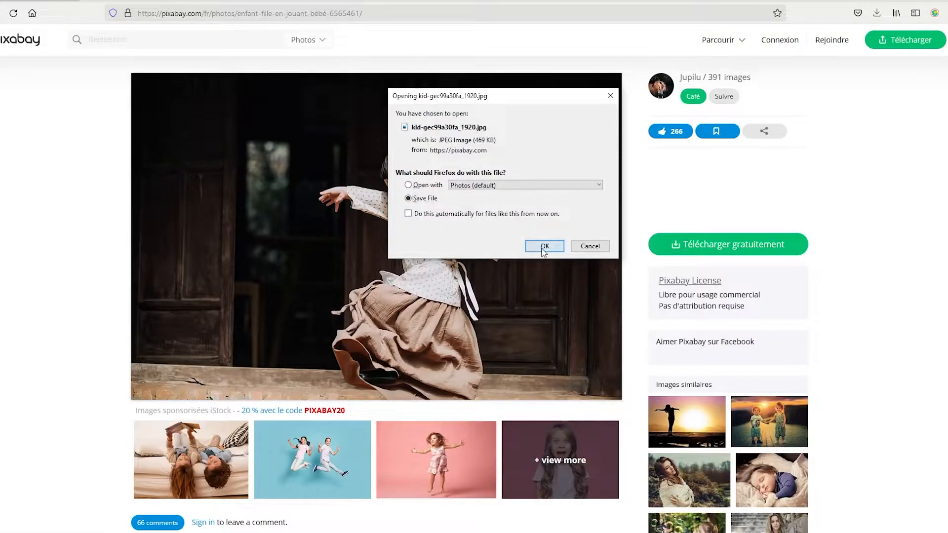
{"action": "left_click", "coordinate": [543, 246]}
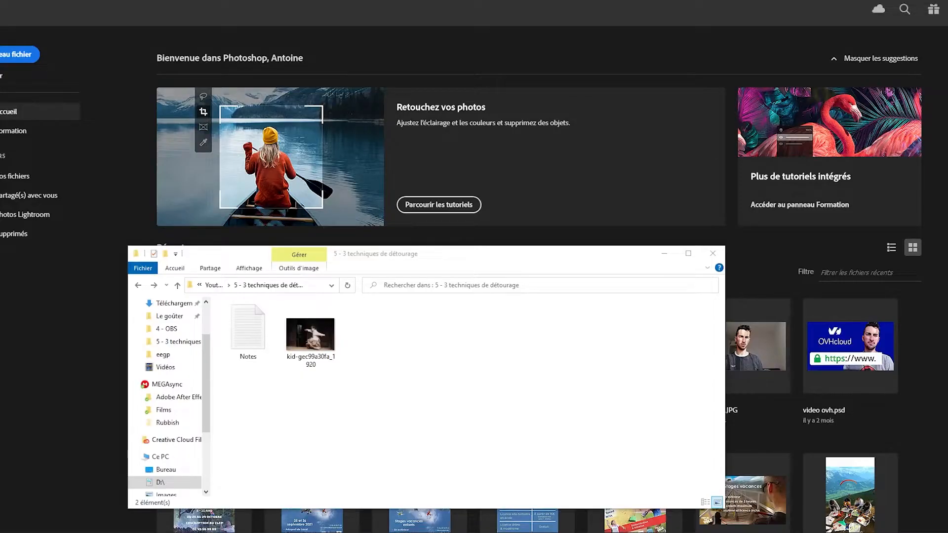
Open the downloaded kid-gec99a30fa_1920 image from its folder in Photoshop.
{"action": "left_click_drag", "start_coordinate": [292, 338], "coordinate": [248, 230]}
{"action": "left_click", "coordinate": [481, 183]}
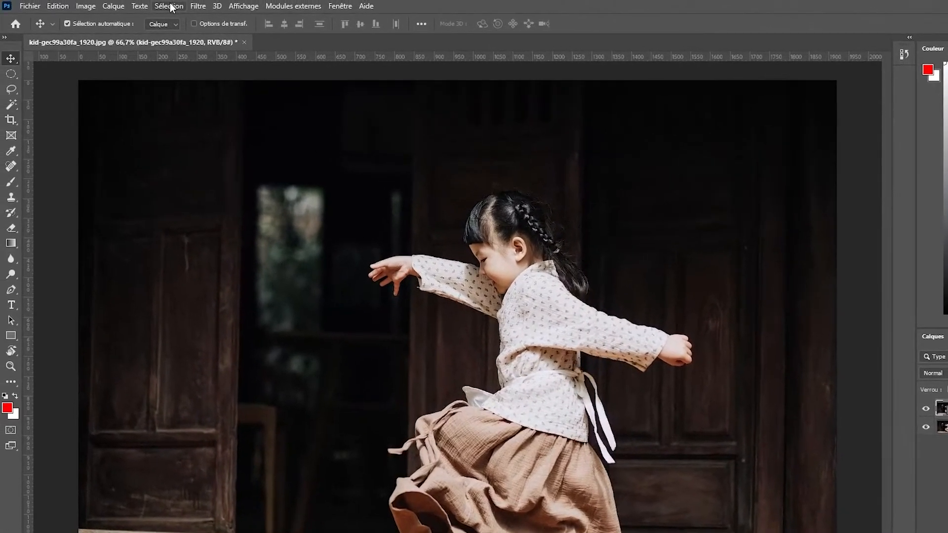
Select the girl automatically with the Subject (Sujet) command and switch the selection to Quick Mask mode.
{"action": "left_click", "coordinate": [169, 6]}
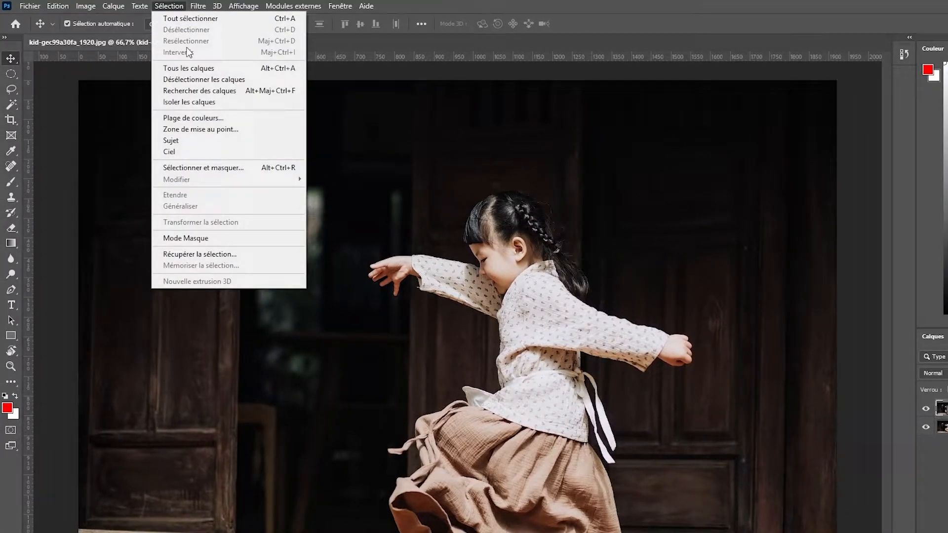
{"action": "left_click", "coordinate": [170, 141]}
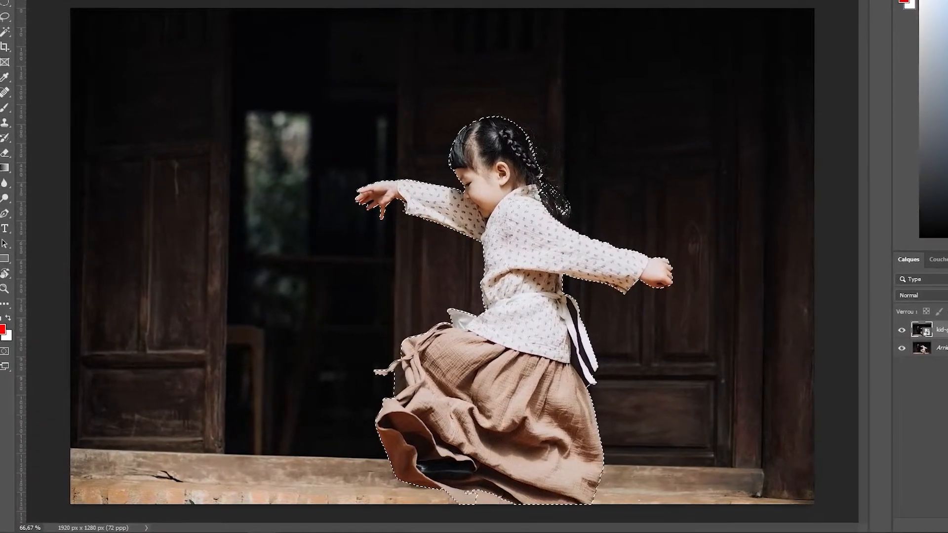
{"action": "left_click", "coordinate": [11, 349]}
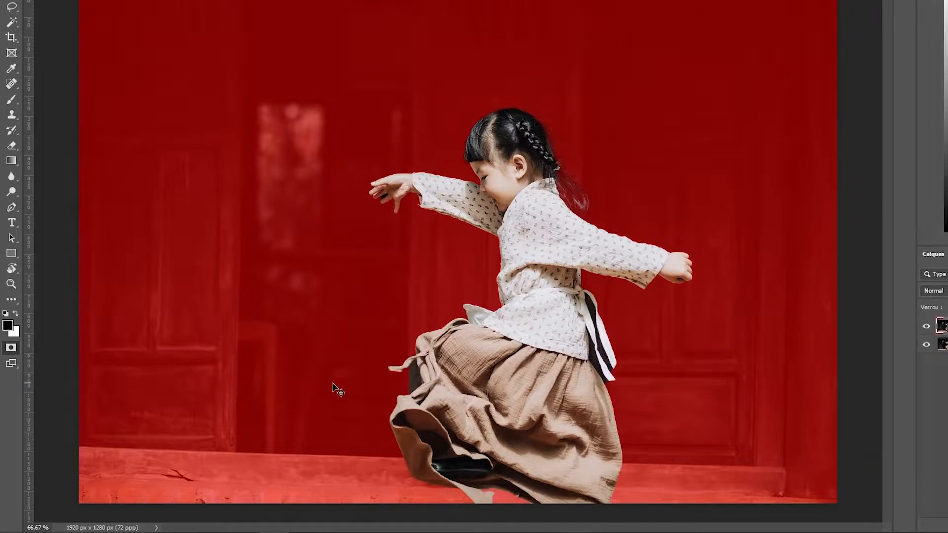
Examine the red mask's edges around the girl's hand, hair, sleeves and skirt for areas that need correction.
{"action": "scroll", "coordinate": [373, 406], "scroll_direction": "up", "scroll_amount": 3}
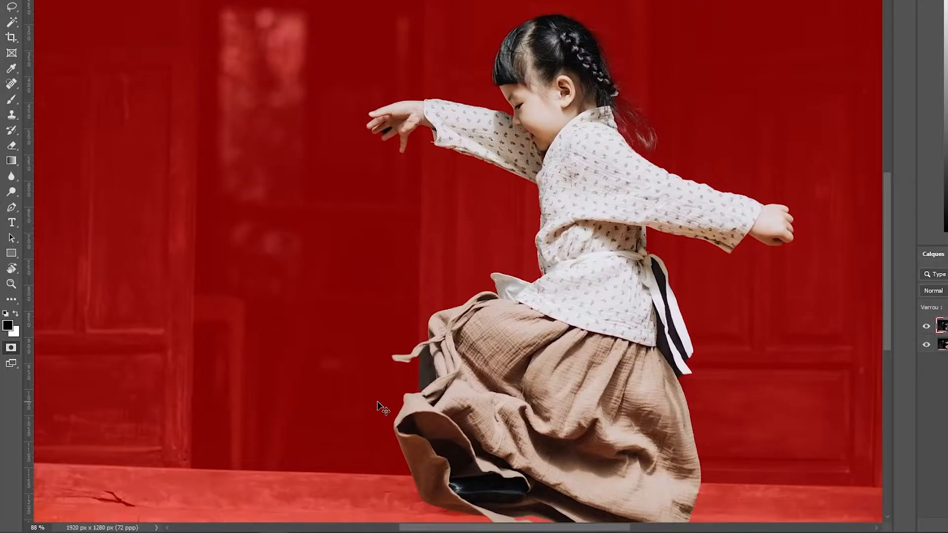
{"action": "scroll", "coordinate": [401, 395], "scroll_direction": "up", "scroll_amount": 2}
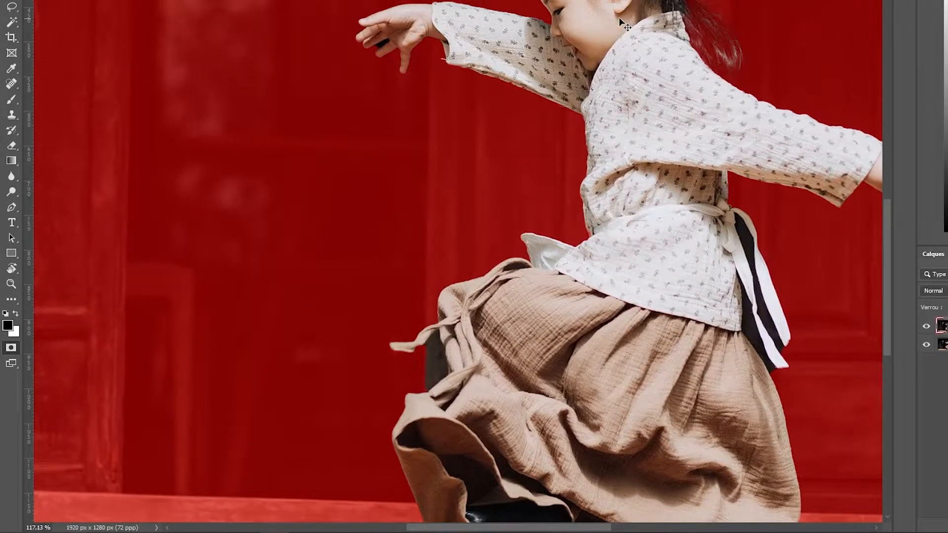
{"action": "scroll", "coordinate": [599, 93], "scroll_direction": "up", "scroll_amount": 2}
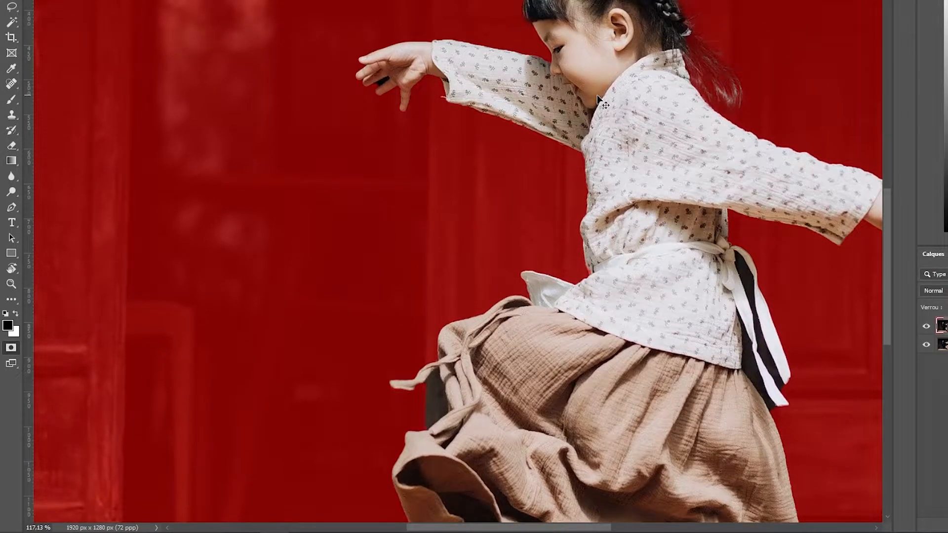
{"action": "scroll", "coordinate": [599, 100], "scroll_direction": "up", "scroll_amount": 2}
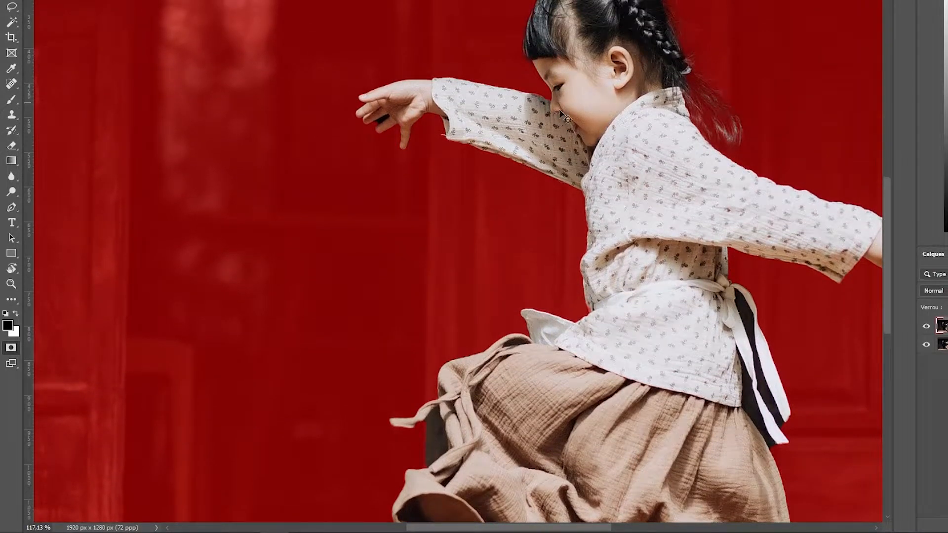
{"action": "scroll", "coordinate": [561, 114], "scroll_direction": "up", "scroll_amount": 2}
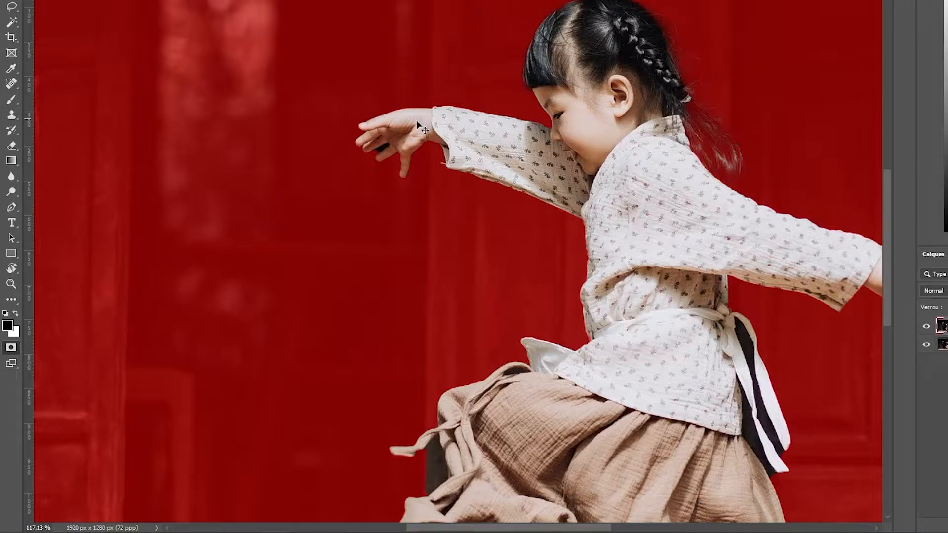
{"action": "scroll", "coordinate": [415, 123], "scroll_direction": "down", "scroll_amount": 2}
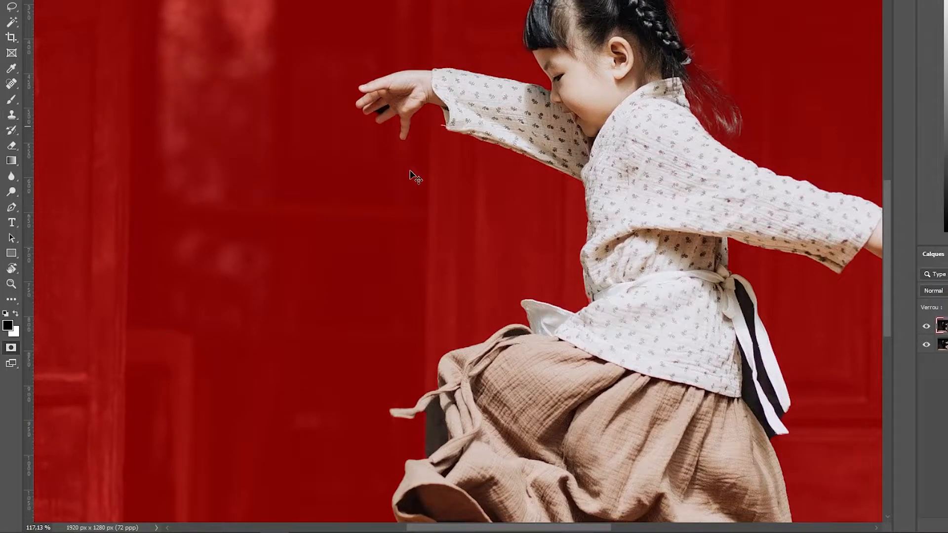
{"action": "scroll", "coordinate": [428, 206], "scroll_direction": "down", "scroll_amount": 2}
{"action": "scroll", "coordinate": [423, 279], "scroll_direction": "down", "scroll_amount": 3}
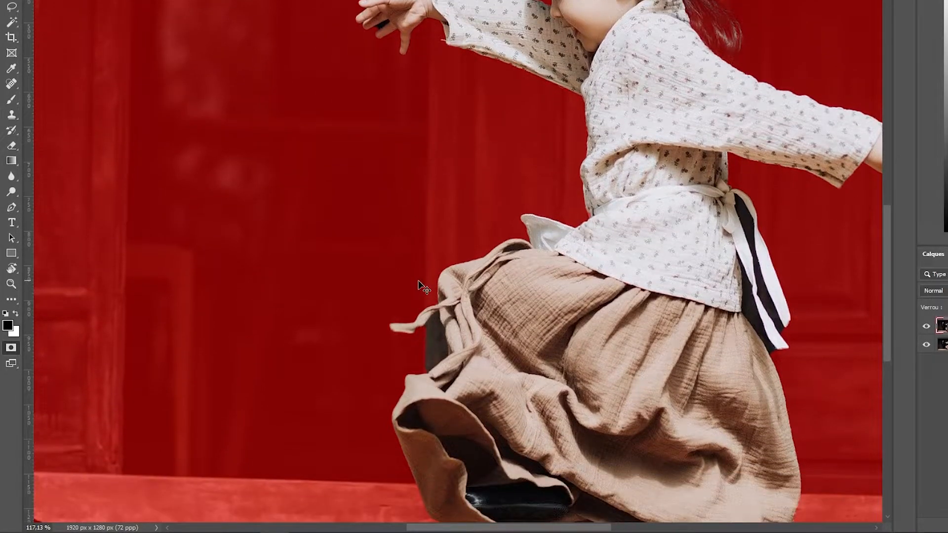
{"action": "scroll", "coordinate": [407, 345], "scroll_direction": "up", "scroll_amount": 4}
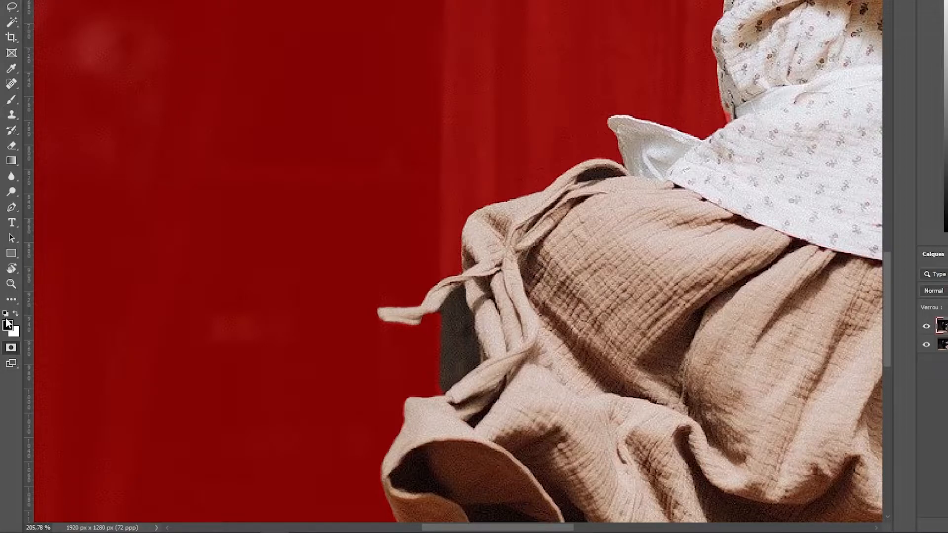
Leave Quick Mask mode and set the Lasso tool to subtract from the selection.
{"action": "left_click", "coordinate": [11, 349]}
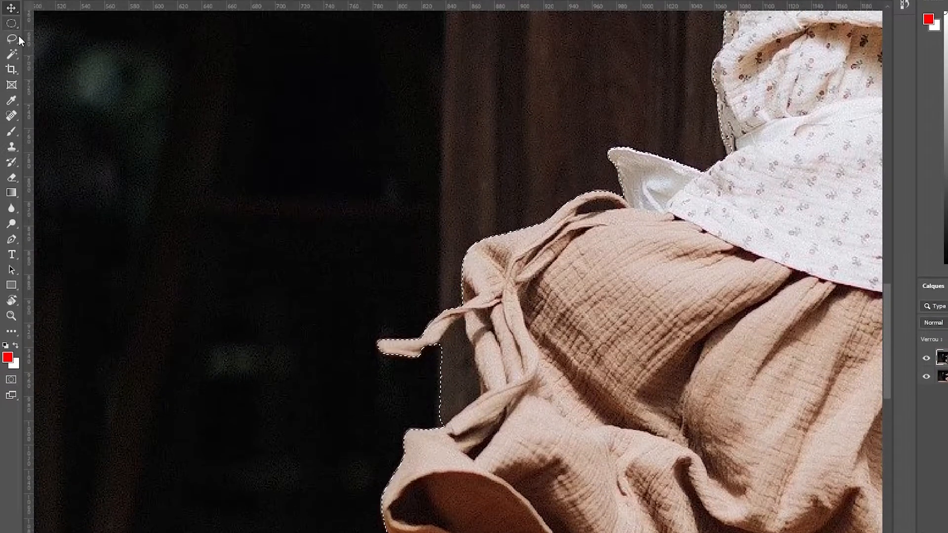
{"action": "left_click", "coordinate": [13, 56]}
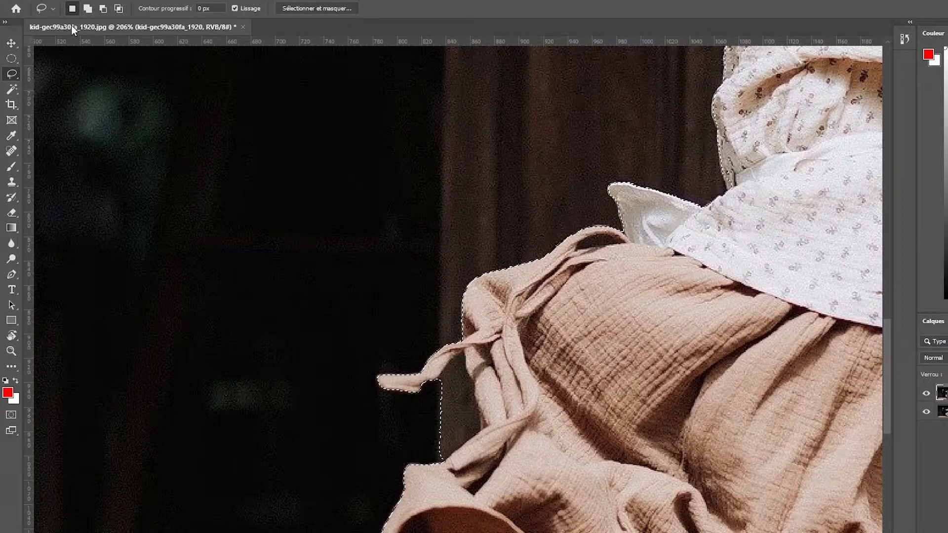
{"action": "left_click", "coordinate": [90, 7]}
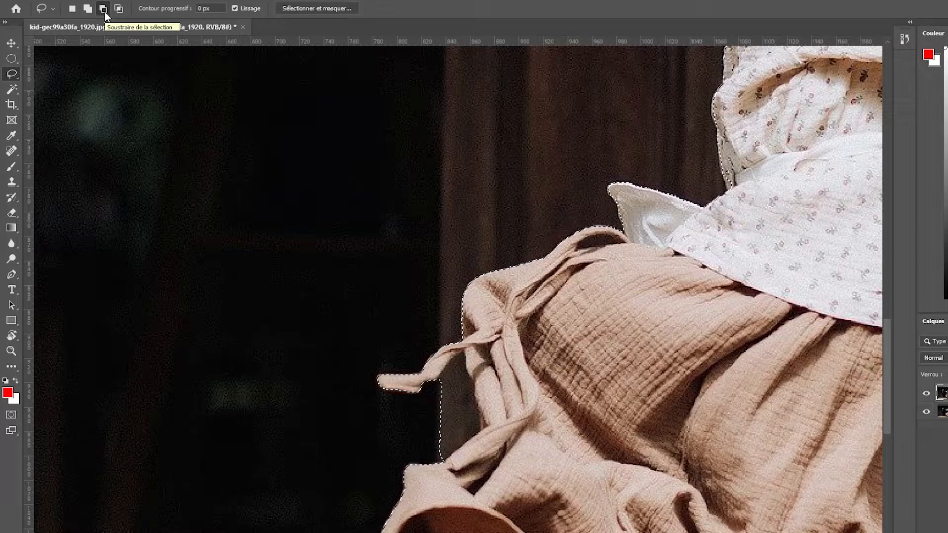
Try to remove the dark background gap between the skirt and its loose ribbon from the selection with freehand Lasso passes.
{"action": "scroll", "coordinate": [410, 528], "scroll_direction": "up", "scroll_amount": 5}
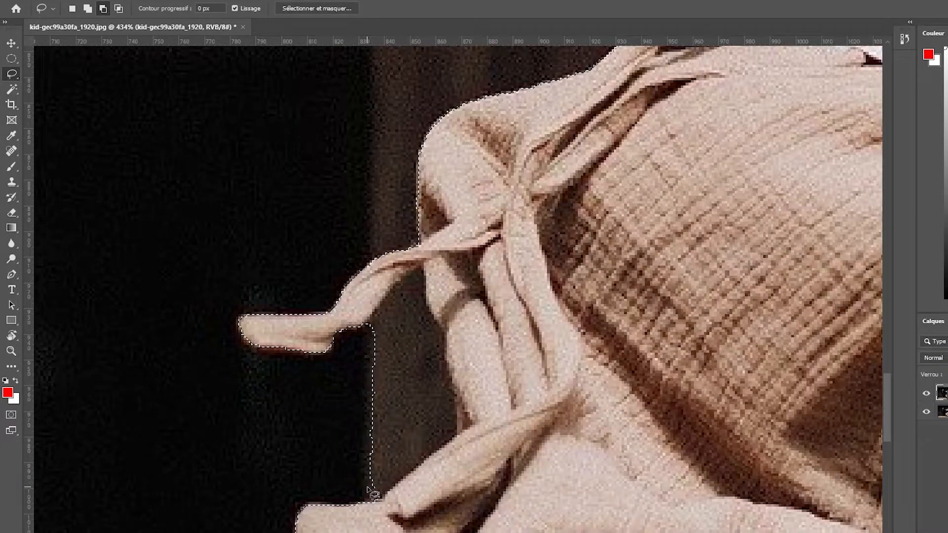
{"action": "left_click_drag", "start_coordinate": [371, 493], "coordinate": [395, 477]}
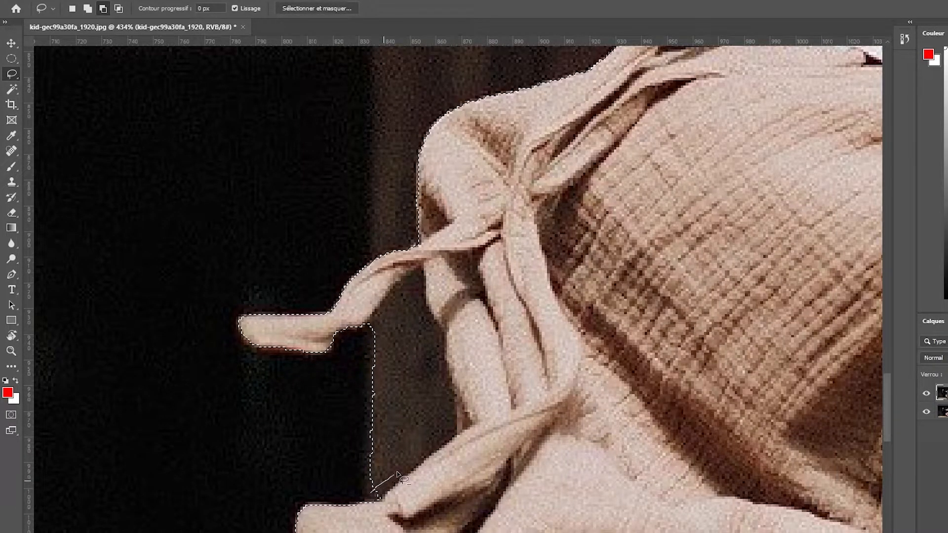
{"action": "mouse_move", "coordinate": [428, 377]}
{"action": "left_mouse_down"}
{"action": "mouse_move", "coordinate": [415, 285]}
{"action": "mouse_move", "coordinate": [374, 333]}
{"action": "left_mouse_up"}
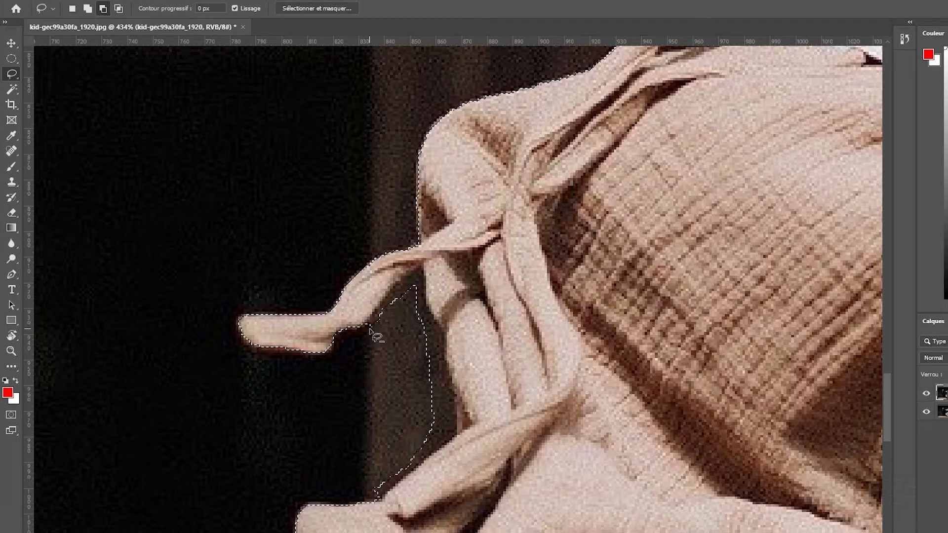
{"action": "left_click_drag", "start_coordinate": [374, 491], "coordinate": [410, 475]}
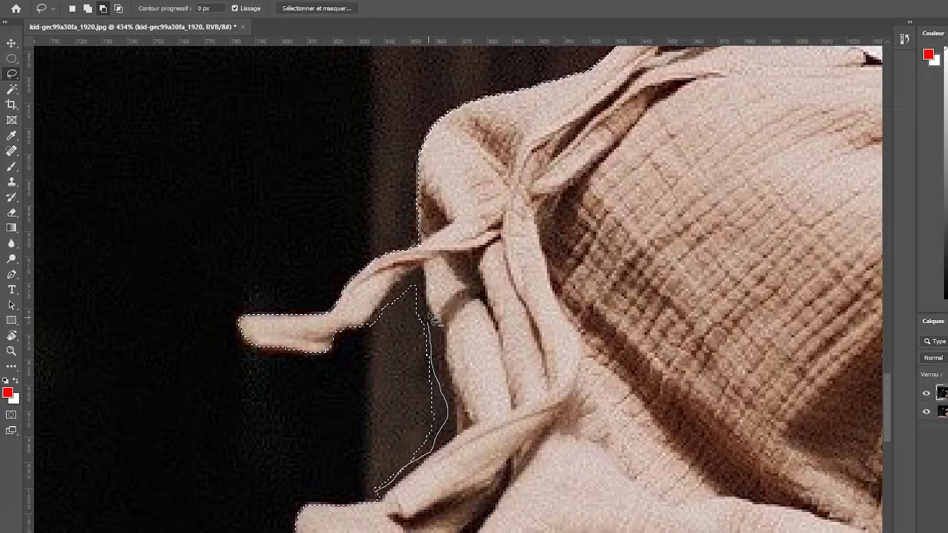
{"action": "mouse_move", "coordinate": [406, 295]}
{"action": "left_mouse_down"}
{"action": "mouse_move", "coordinate": [423, 413]}
{"action": "mouse_move", "coordinate": [393, 495]}
{"action": "left_mouse_up"}
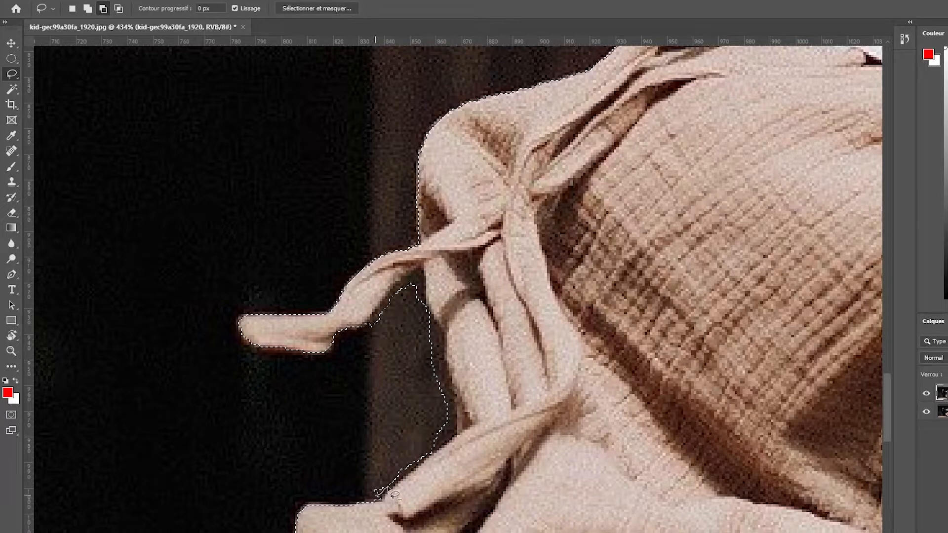
{"action": "mouse_move", "coordinate": [439, 442]}
{"action": "left_mouse_down"}
{"action": "mouse_move", "coordinate": [325, 285]}
{"action": "mouse_move", "coordinate": [340, 318]}
{"action": "left_mouse_up"}
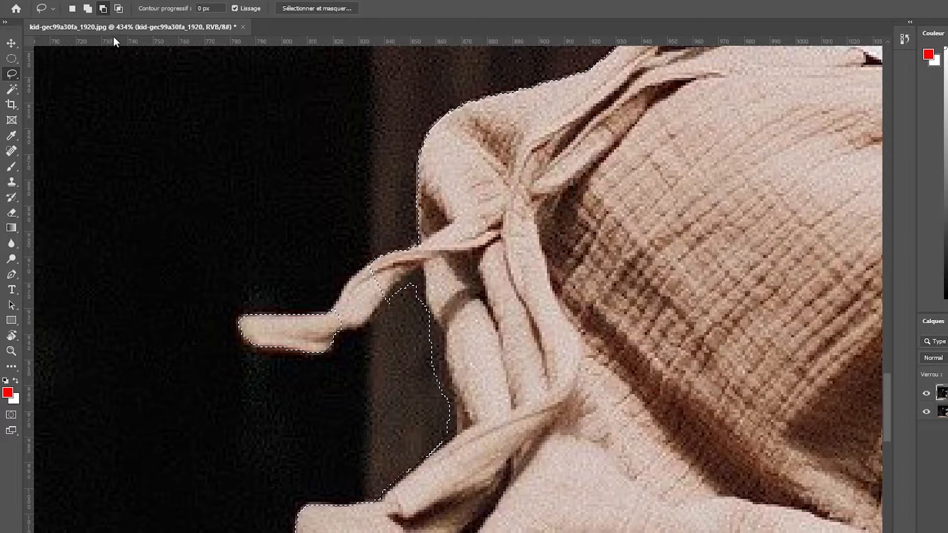
{"action": "left_click", "coordinate": [87, 9]}
{"action": "mouse_move", "coordinate": [380, 298]}
{"action": "left_mouse_down"}
{"action": "mouse_move", "coordinate": [345, 302]}
{"action": "mouse_move", "coordinate": [340, 314]}
{"action": "mouse_move", "coordinate": [345, 295]}
{"action": "mouse_move", "coordinate": [373, 274]}
{"action": "mouse_move", "coordinate": [380, 298]}
{"action": "mouse_move", "coordinate": [366, 316]}
{"action": "mouse_move", "coordinate": [356, 303]}
{"action": "mouse_move", "coordinate": [372, 271]}
{"action": "mouse_move", "coordinate": [379, 297]}
{"action": "mouse_move", "coordinate": [369, 267]}
{"action": "mouse_move", "coordinate": [335, 315]}
{"action": "mouse_move", "coordinate": [370, 269]}
{"action": "mouse_move", "coordinate": [353, 328]}
{"action": "mouse_move", "coordinate": [335, 328]}
{"action": "mouse_move", "coordinate": [365, 318]}
{"action": "left_mouse_up"}
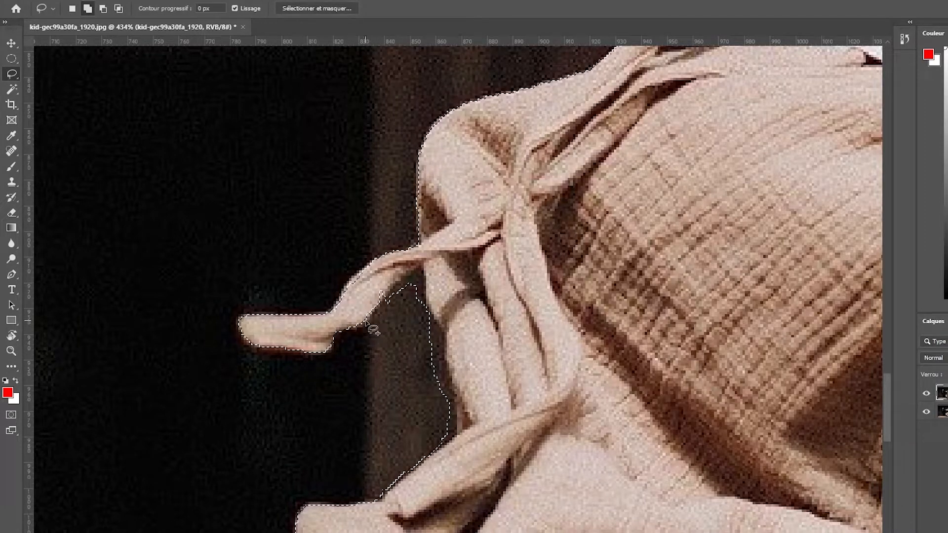
{"action": "left_click", "coordinate": [103, 9]}
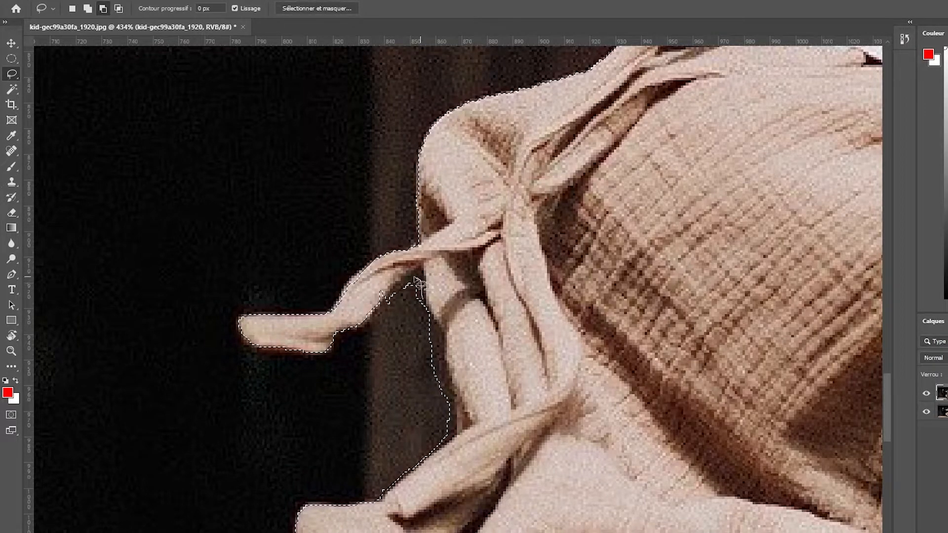
{"action": "mouse_move", "coordinate": [416, 298]}
{"action": "left_mouse_down"}
{"action": "mouse_move", "coordinate": [443, 376]}
{"action": "mouse_move", "coordinate": [447, 402]}
{"action": "left_mouse_up"}
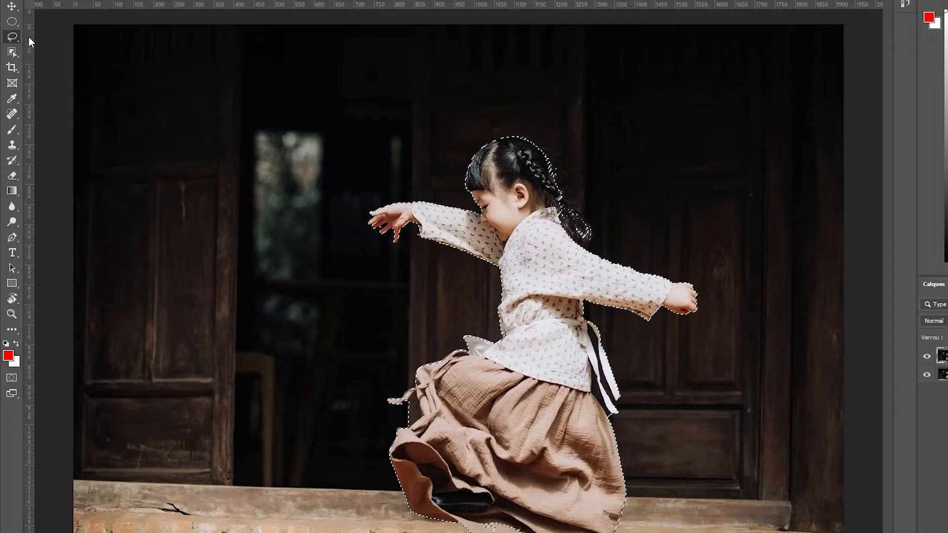
Subtract the dark gap between the skirt and its ribbon with the Magnetic Lasso, clearing the leftover sliver with the regular Lasso.
{"action": "right_click", "coordinate": [15, 38]}
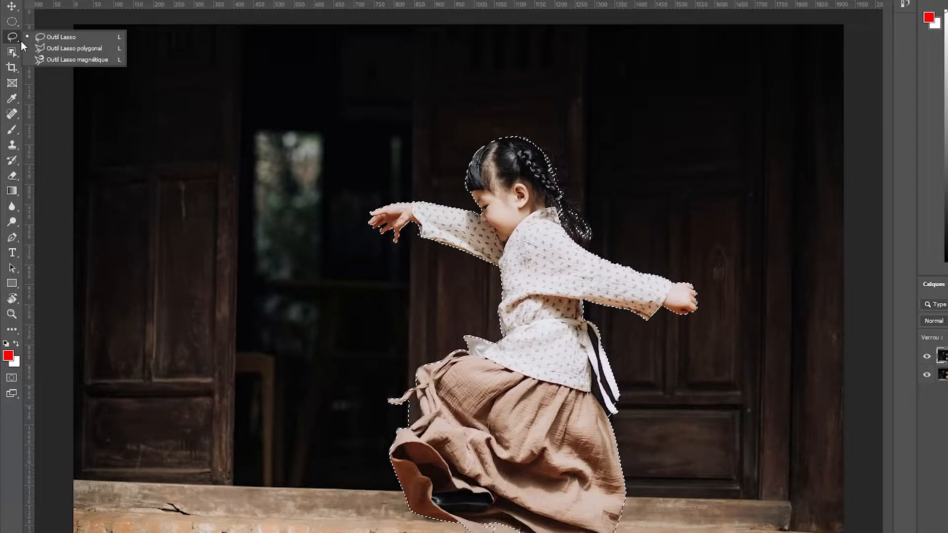
{"action": "left_click", "coordinate": [50, 58]}
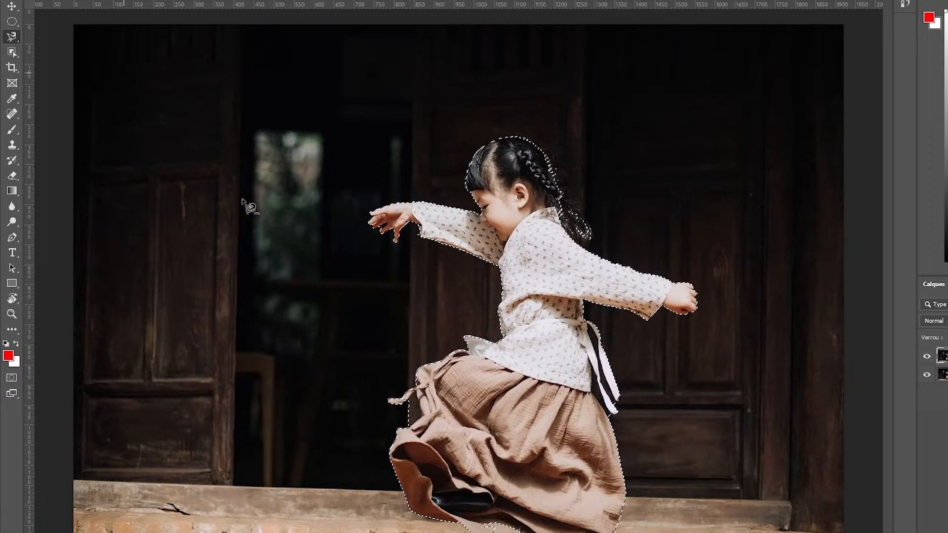
{"action": "scroll", "coordinate": [393, 445], "scroll_direction": "up", "scroll_amount": 10}
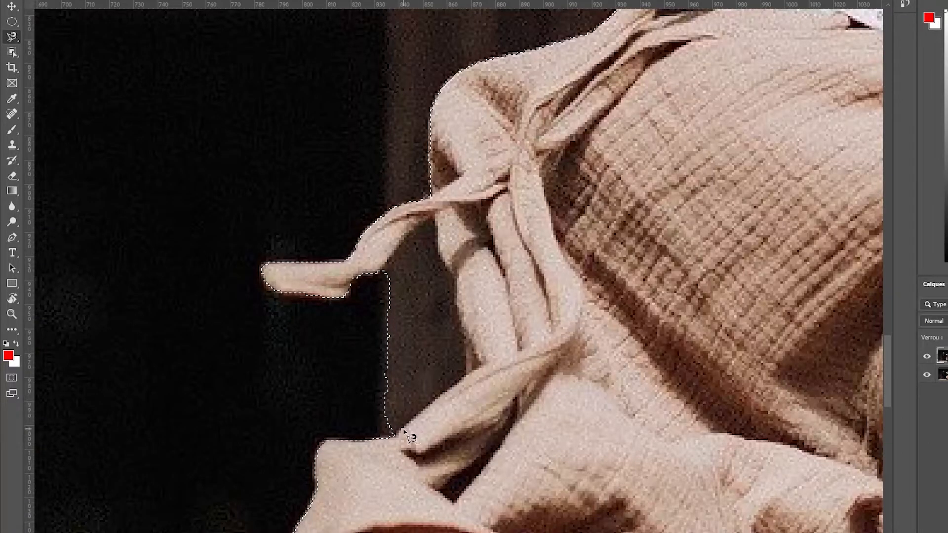
{"action": "left_click", "coordinate": [398, 429]}
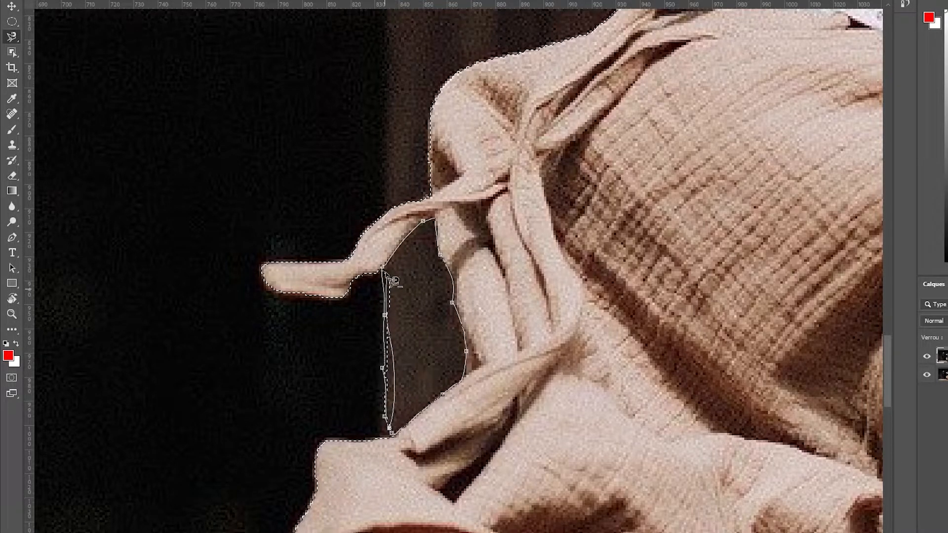
{"action": "left_click", "coordinate": [391, 434]}
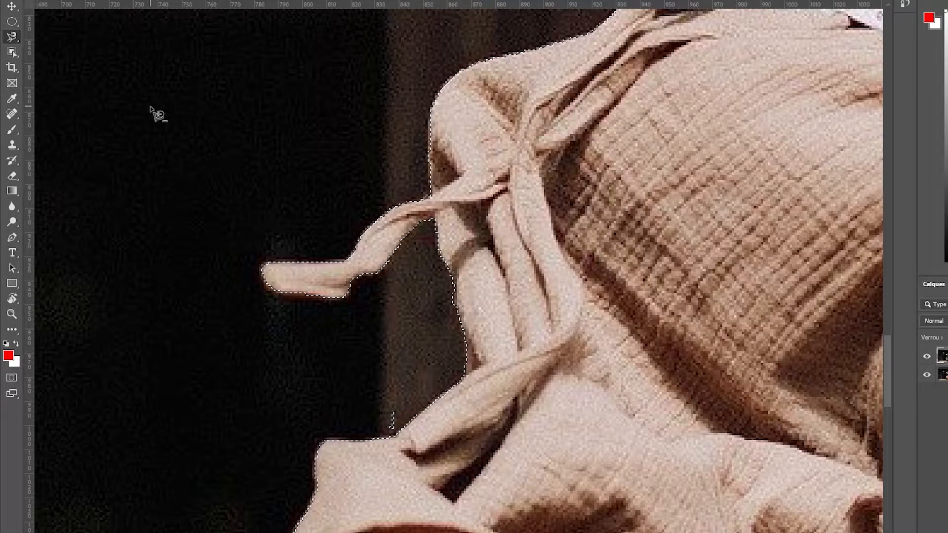
{"action": "right_click", "coordinate": [11, 39]}
{"action": "left_click", "coordinate": [30, 37]}
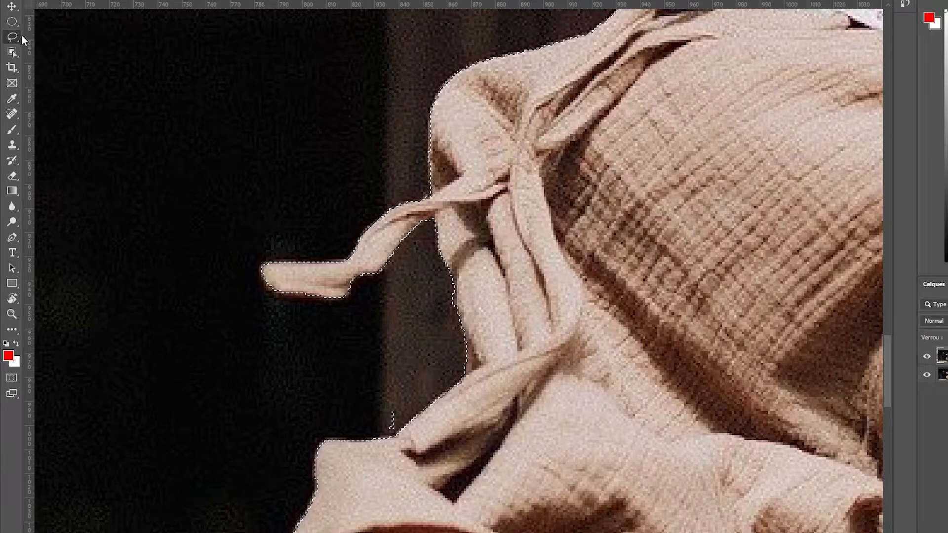
{"action": "mouse_move", "coordinate": [398, 406]}
{"action": "left_mouse_down"}
{"action": "mouse_move", "coordinate": [390, 428]}
{"action": "mouse_move", "coordinate": [398, 407]}
{"action": "left_mouse_up"}
Subtract the dark gap between the girl's fingers with the Magnetic Lasso and trim its uneven edges with the regular Lasso.
{"action": "scroll", "coordinate": [364, 203], "scroll_direction": "down", "scroll_amount": 10}
{"action": "scroll", "coordinate": [366, 197], "scroll_direction": "up", "scroll_amount": 14}
{"action": "scroll", "coordinate": [391, 250], "scroll_direction": "up", "scroll_amount": 6}
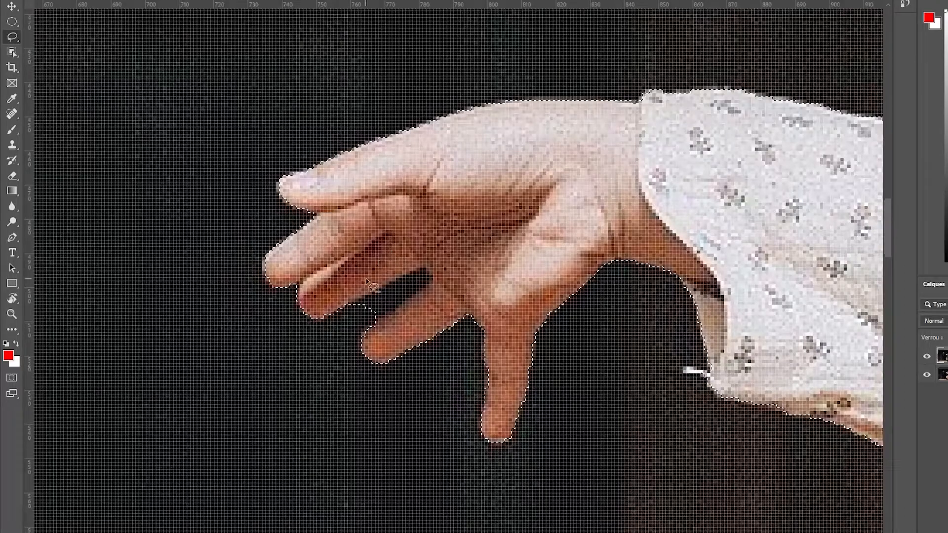
{"action": "scroll", "coordinate": [369, 279], "scroll_direction": "down", "scroll_amount": 1}
{"action": "right_click", "coordinate": [13, 38]}
{"action": "left_click", "coordinate": [43, 61]}
{"action": "scroll", "coordinate": [374, 299], "scroll_direction": "up", "scroll_amount": 3}
{"action": "scroll", "coordinate": [373, 304], "scroll_direction": "up", "scroll_amount": 2}
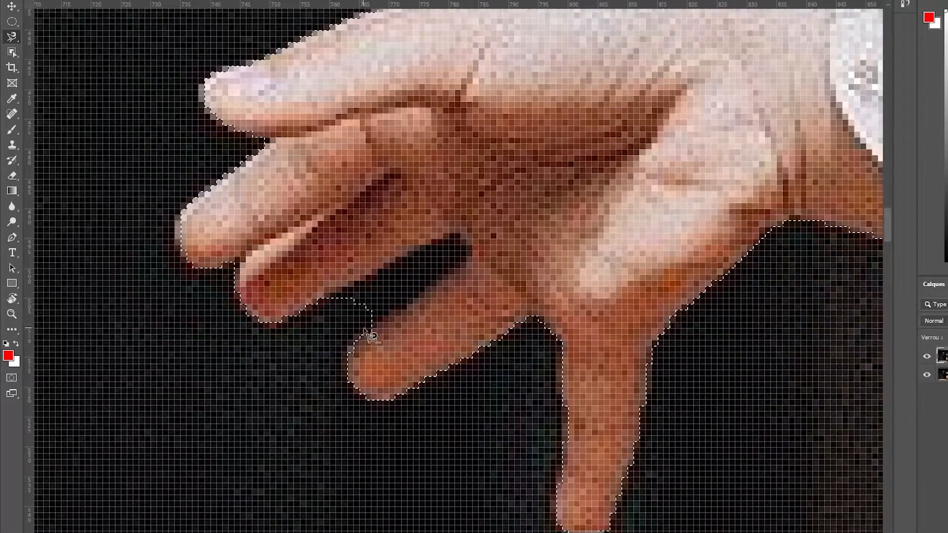
{"action": "left_click", "coordinate": [366, 322]}
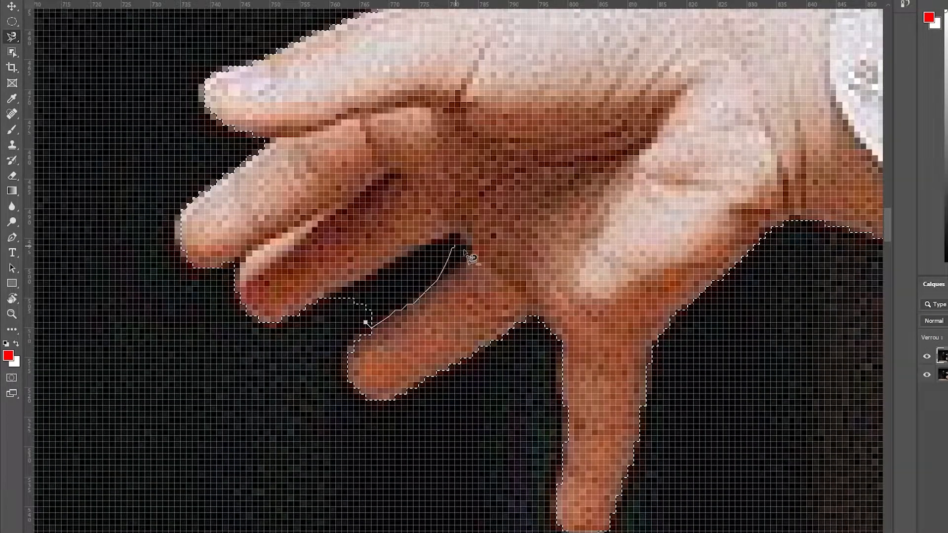
{"action": "left_click", "coordinate": [365, 324]}
{"action": "key", "text": "shift+l"}
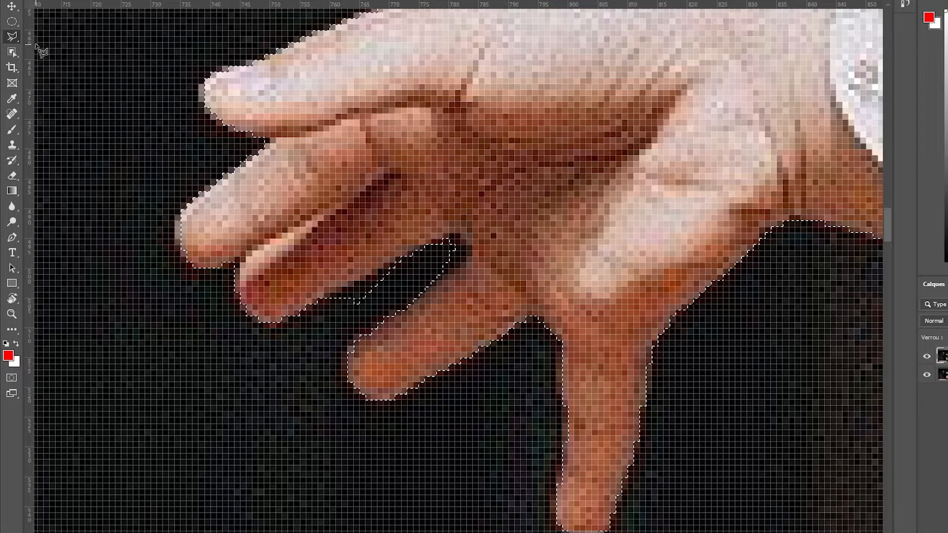
{"action": "mouse_move", "coordinate": [339, 301]}
{"action": "left_mouse_down"}
{"action": "mouse_move", "coordinate": [436, 251]}
{"action": "mouse_move", "coordinate": [461, 252]}
{"action": "mouse_move", "coordinate": [340, 302]}
{"action": "left_mouse_up"}
Switch the selection to Quick Mask and examine the mask around the girl's braid and loose hair.
{"action": "scroll", "coordinate": [340, 304], "scroll_direction": "down", "scroll_amount": 8}
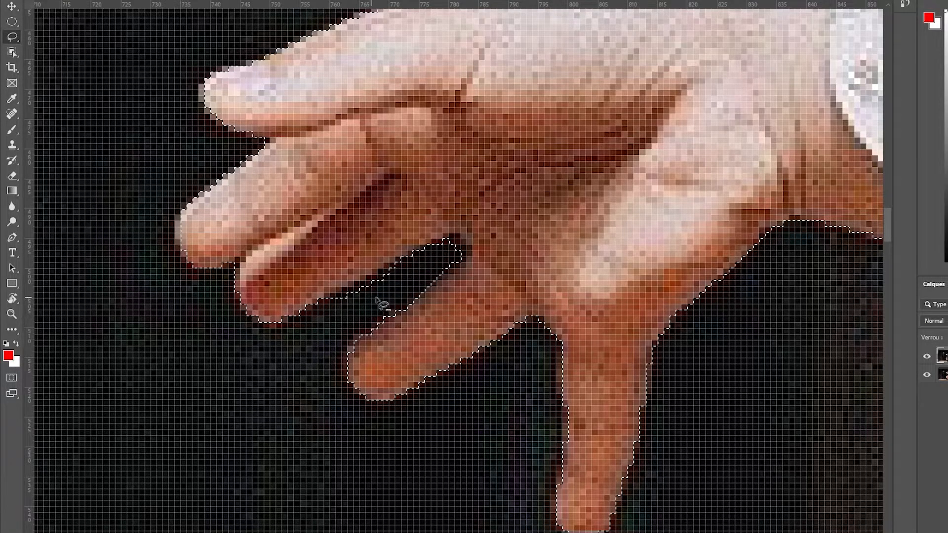
{"action": "scroll", "coordinate": [435, 267], "scroll_direction": "down", "scroll_amount": 3}
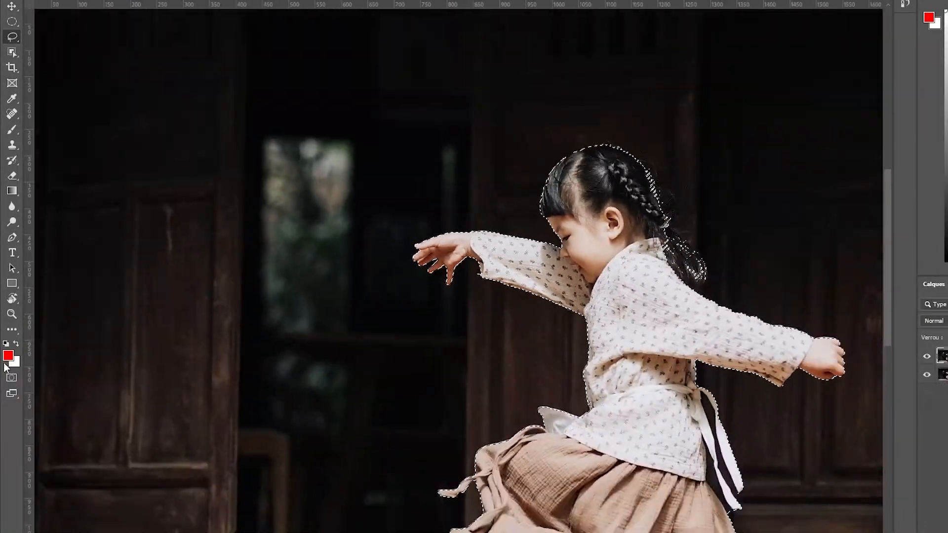
{"action": "key", "text": "q"}
{"action": "scroll", "coordinate": [519, 268], "scroll_direction": "down", "scroll_amount": 3}
{"action": "scroll", "coordinate": [519, 268], "scroll_direction": "up", "scroll_amount": 6}
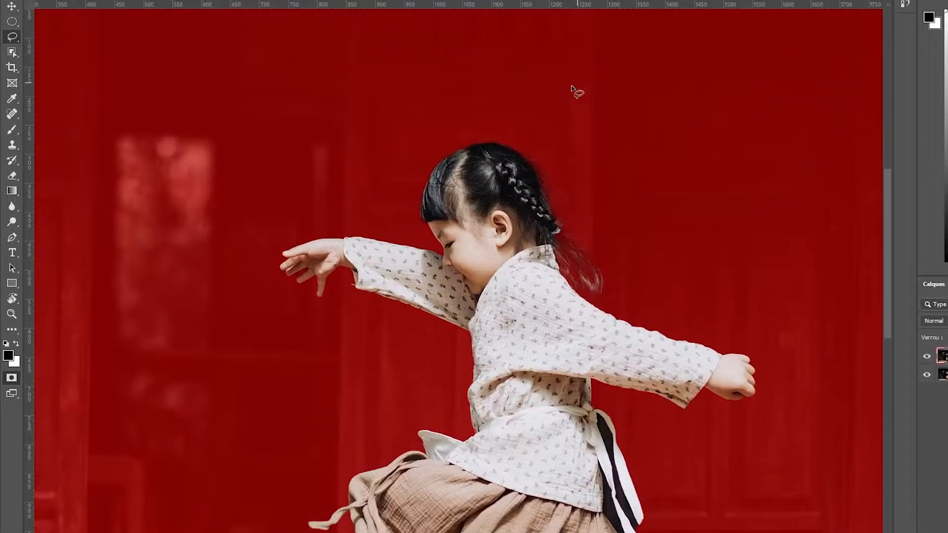
{"action": "scroll", "coordinate": [700, 366], "scroll_direction": "up", "scroll_amount": 3}
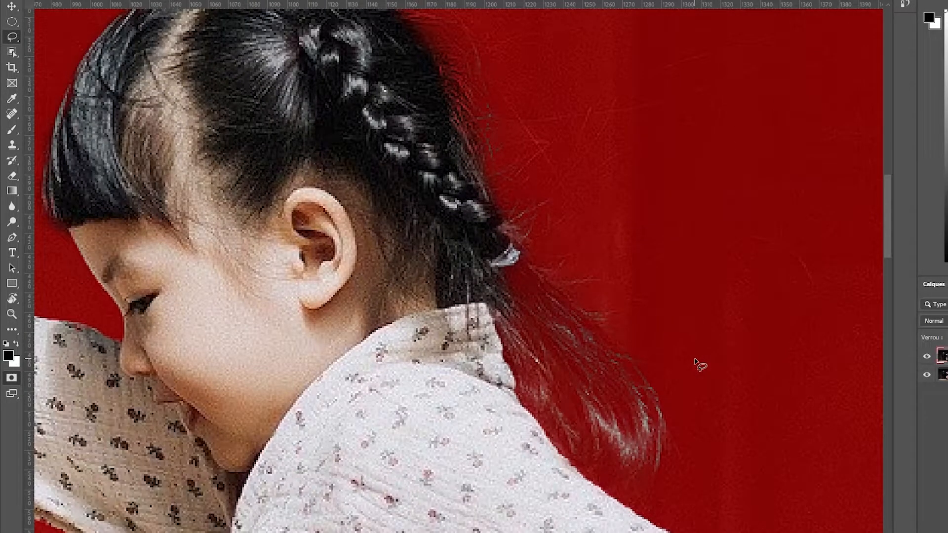
Leave Quick Mask mode and add the ponytail's outer edge and inner strands to the selection with the Lasso.
{"action": "left_click", "coordinate": [12, 378]}
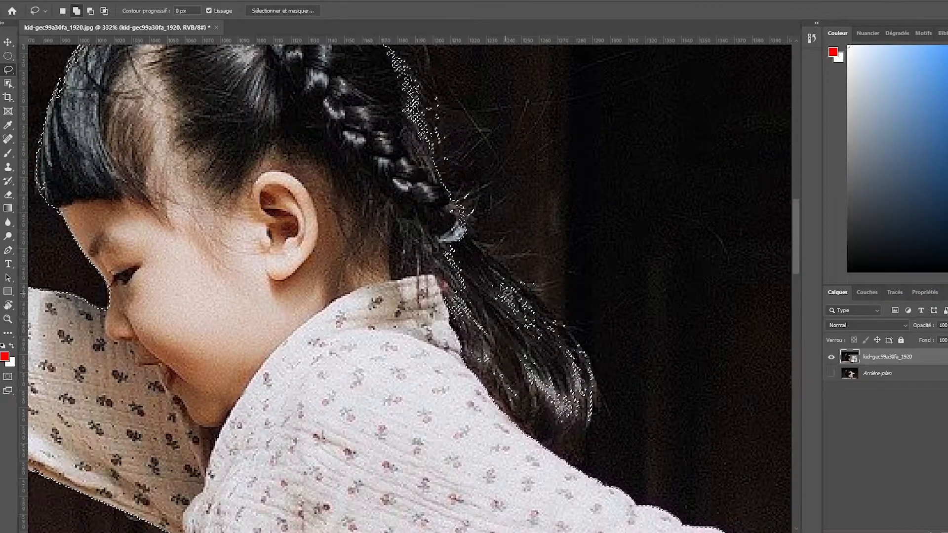
{"action": "left_click_drag", "start_coordinate": [465, 233], "coordinate": [488, 257]}
{"action": "mouse_move", "coordinate": [517, 331]}
{"action": "left_mouse_down"}
{"action": "mouse_move", "coordinate": [489, 337]}
{"action": "mouse_move", "coordinate": [454, 266]}
{"action": "left_mouse_up"}
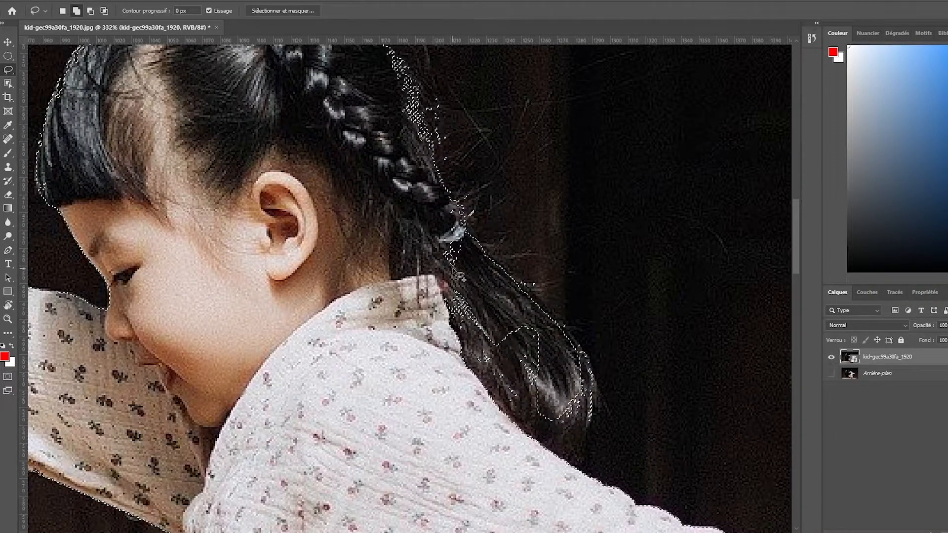
Add the remaining unselected parts of the ponytail, down along the blouse collar, with the Magnetic Lasso.
{"action": "key", "text": "shift+l"}
{"action": "key", "text": "shift+l"}
{"action": "left_click", "coordinate": [532, 297]}
{"action": "double_click", "coordinate": [502, 392]}
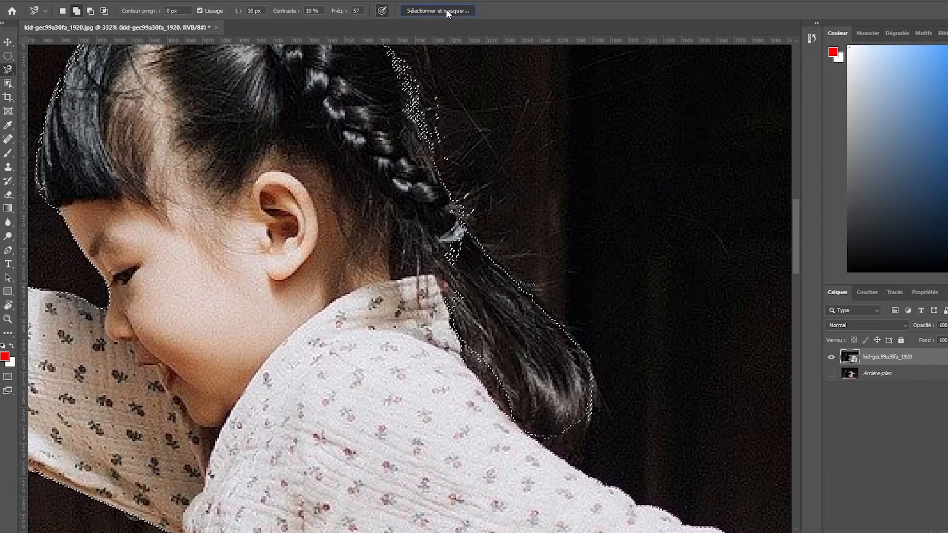
{"action": "left_click", "coordinate": [438, 11]}
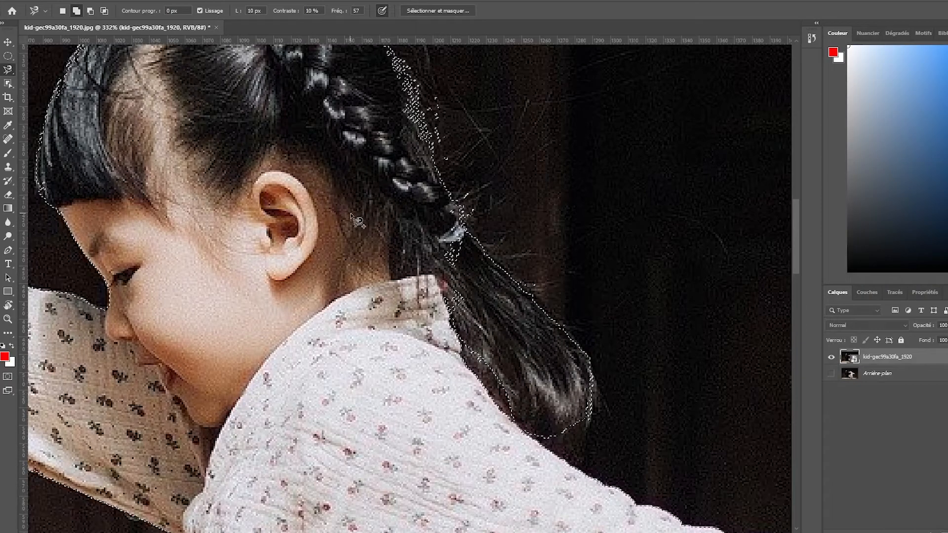
{"action": "left_click", "coordinate": [437, 268]}
{"action": "left_click", "coordinate": [449, 307]}
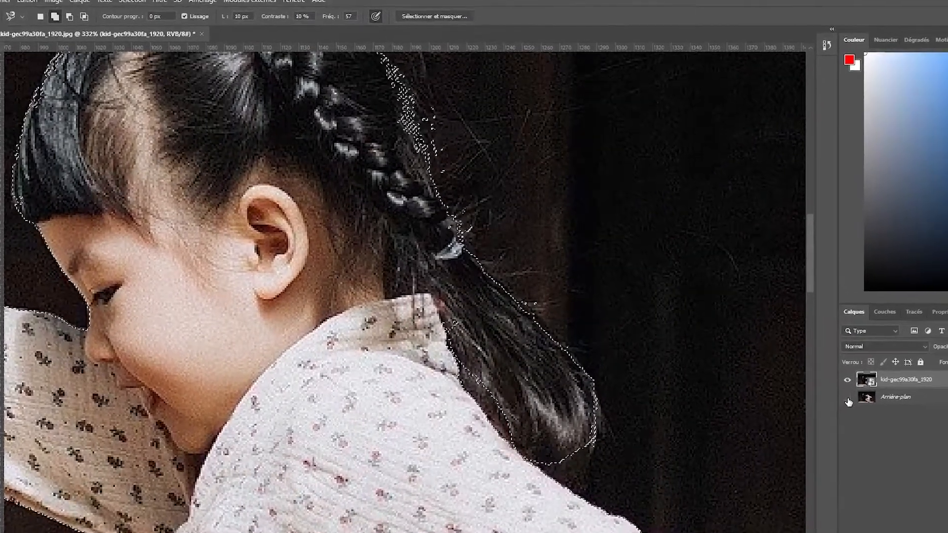
In Select and Mask, refine the ponytail's edges with a 30 px Refine Edge brush and the hair gap above the collar with an 11 px one.
{"action": "left_click", "coordinate": [410, 16]}
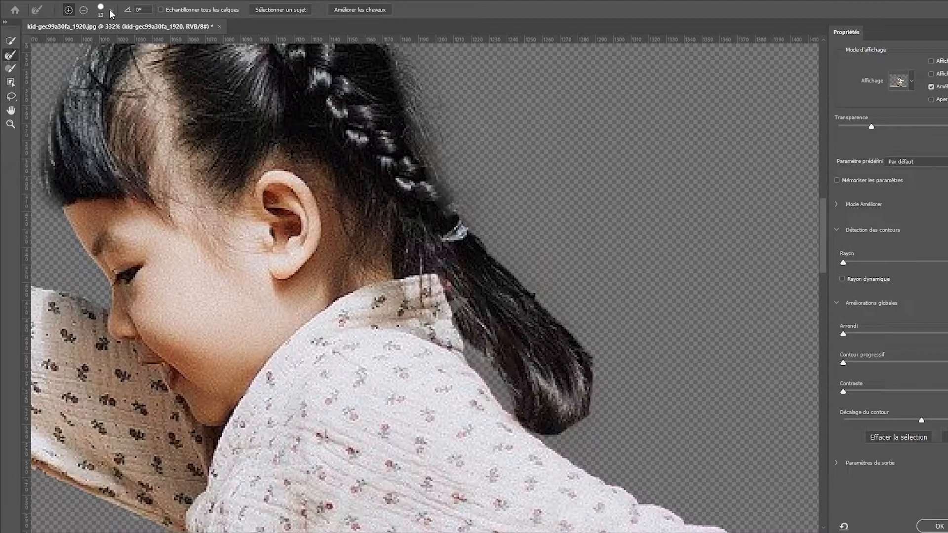
{"action": "left_click", "coordinate": [103, 10]}
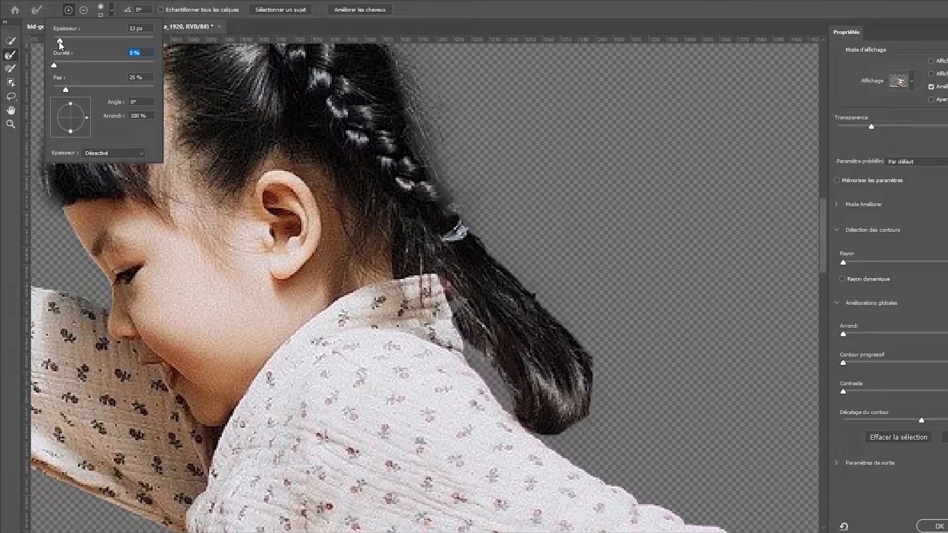
{"action": "left_click", "coordinate": [110, 11]}
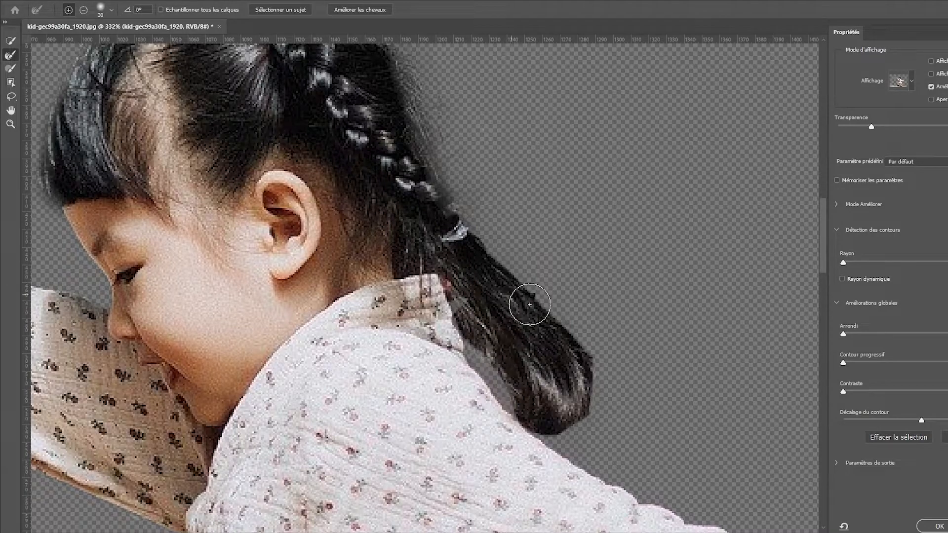
{"action": "left_click", "coordinate": [110, 10]}
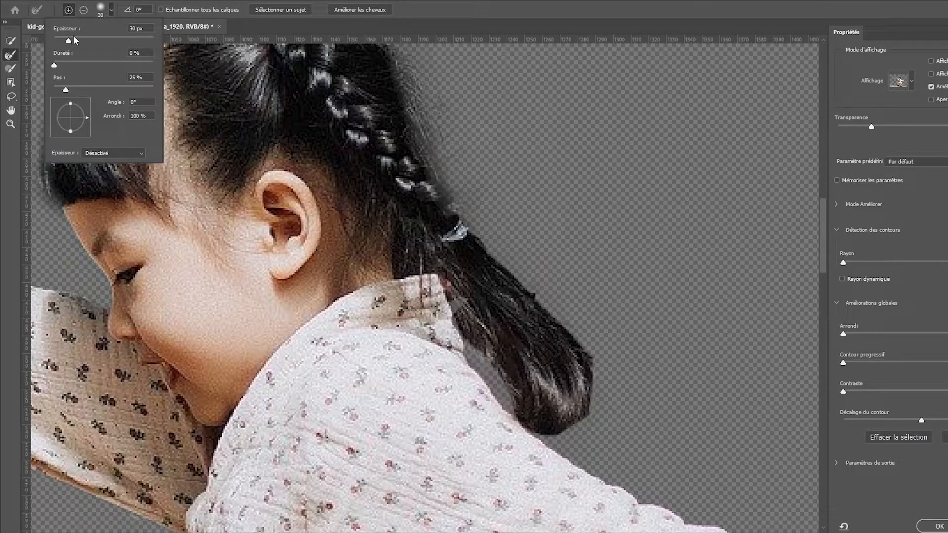
{"action": "left_click", "coordinate": [113, 13]}
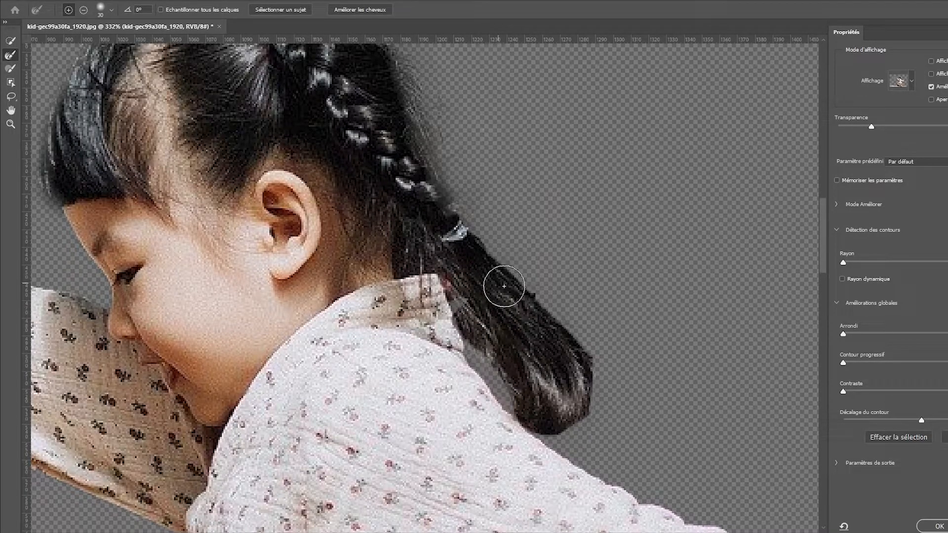
{"action": "left_click_drag", "start_coordinate": [538, 286], "coordinate": [523, 293]}
{"action": "mouse_move", "coordinate": [468, 216]}
{"action": "left_mouse_down"}
{"action": "mouse_move", "coordinate": [578, 342]}
{"action": "mouse_move", "coordinate": [592, 372]}
{"action": "mouse_move", "coordinate": [579, 425]}
{"action": "mouse_move", "coordinate": [543, 428]}
{"action": "mouse_move", "coordinate": [517, 414]}
{"action": "mouse_move", "coordinate": [455, 321]}
{"action": "left_mouse_up"}
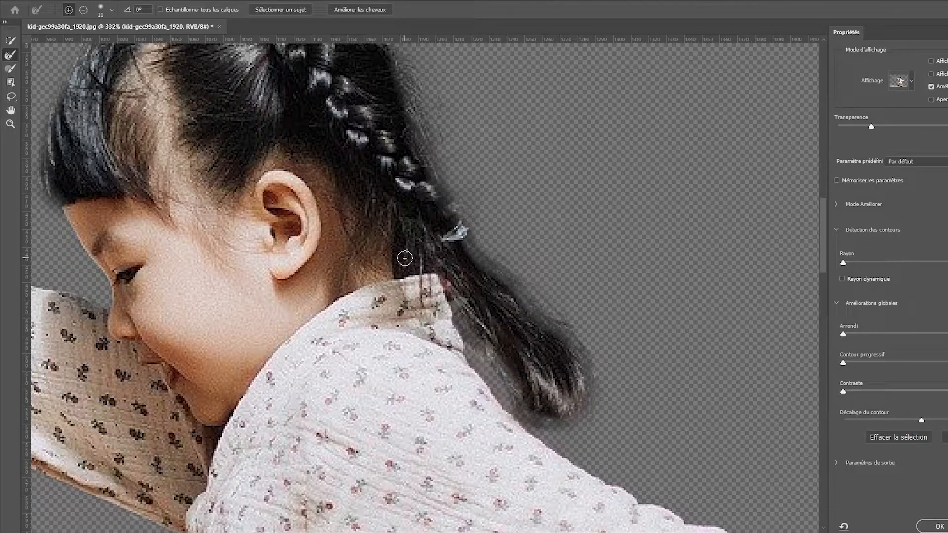
{"action": "left_click_drag", "start_coordinate": [404, 252], "coordinate": [398, 286]}
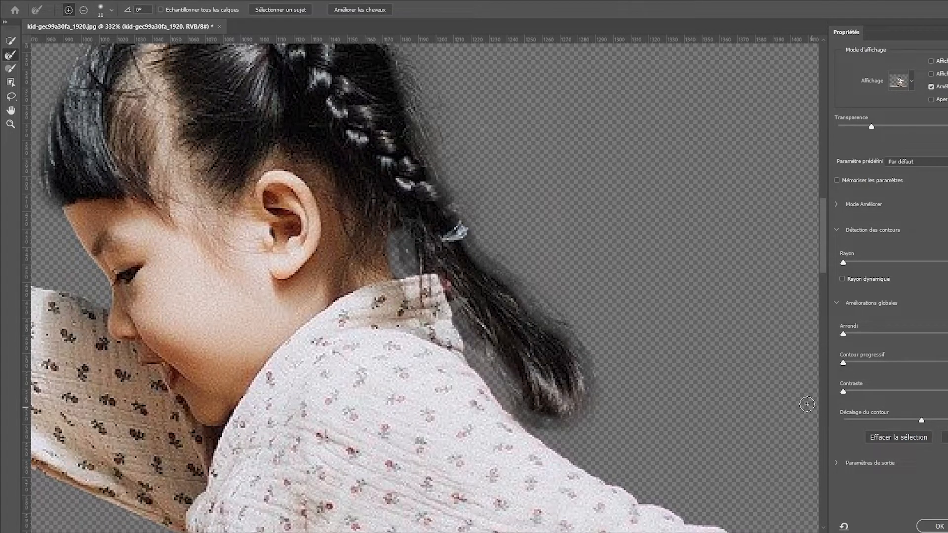
Refine the hair outline over the crown, along the braid and around the ponytail with the 11 px Refine Edge brush.
{"action": "scroll", "coordinate": [388, 257], "scroll_direction": "down", "scroll_amount": 12}
{"action": "scroll", "coordinate": [120, 230], "scroll_direction": "up", "scroll_amount": 3}
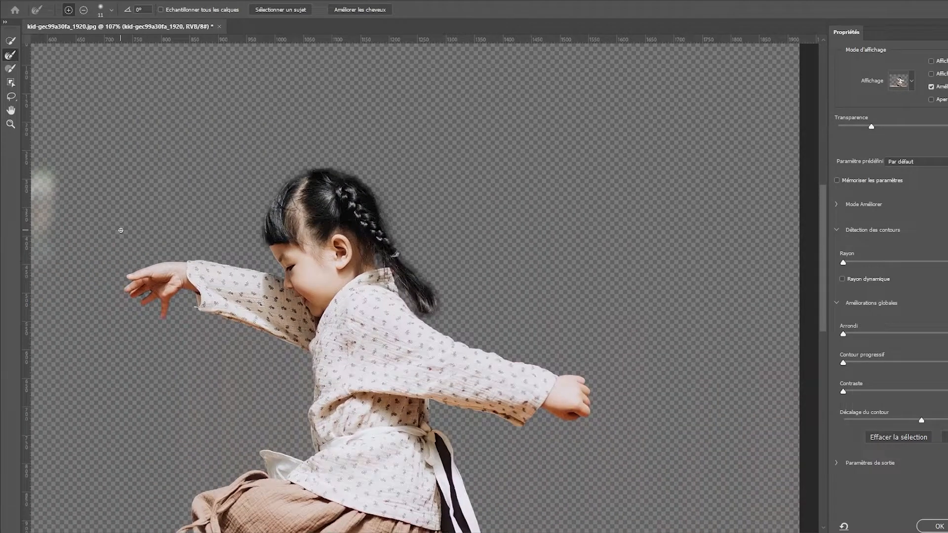
{"action": "scroll", "coordinate": [121, 230], "scroll_direction": "down", "scroll_amount": 3}
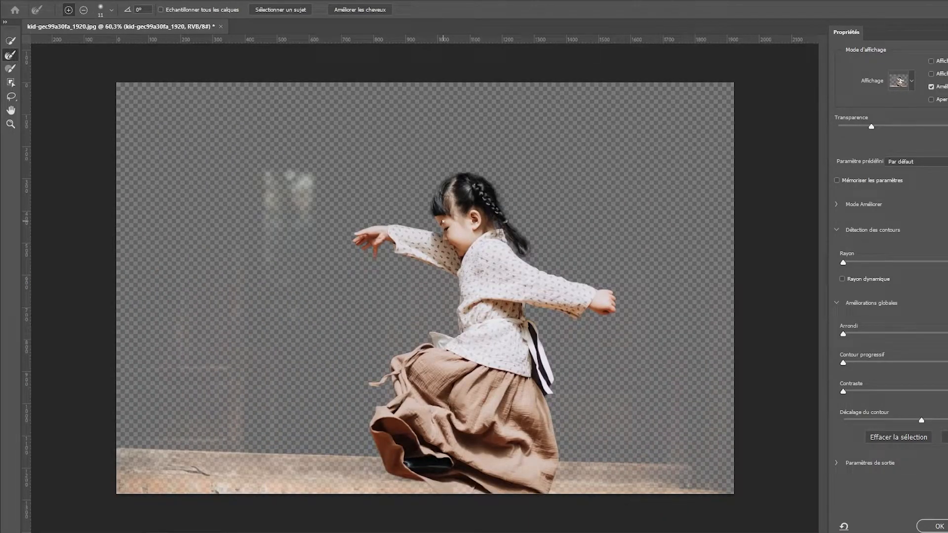
{"action": "scroll", "coordinate": [443, 221], "scroll_direction": "up", "scroll_amount": 4}
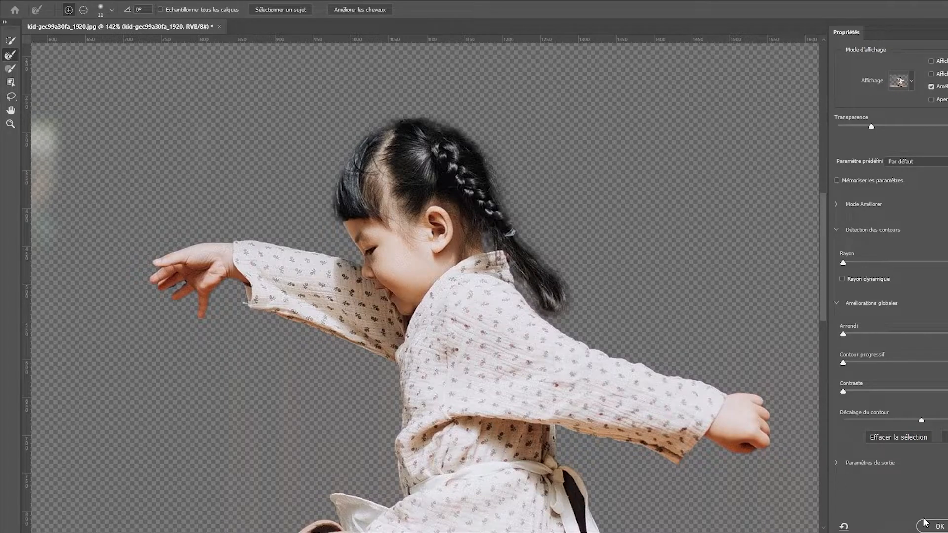
{"action": "scroll", "coordinate": [408, 162], "scroll_direction": "up", "scroll_amount": 3}
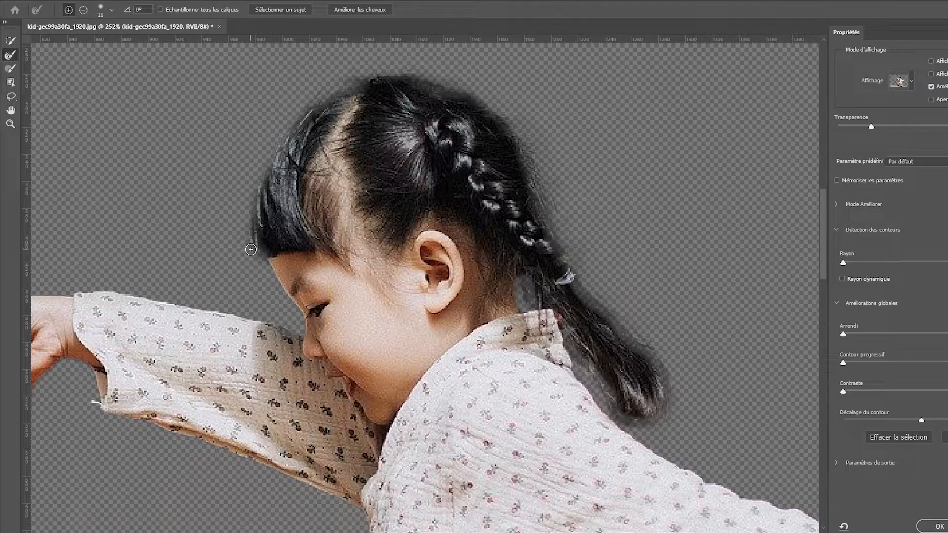
{"action": "left_click_drag", "start_coordinate": [305, 109], "coordinate": [441, 87]}
{"action": "left_click_drag", "start_coordinate": [540, 192], "coordinate": [576, 290]}
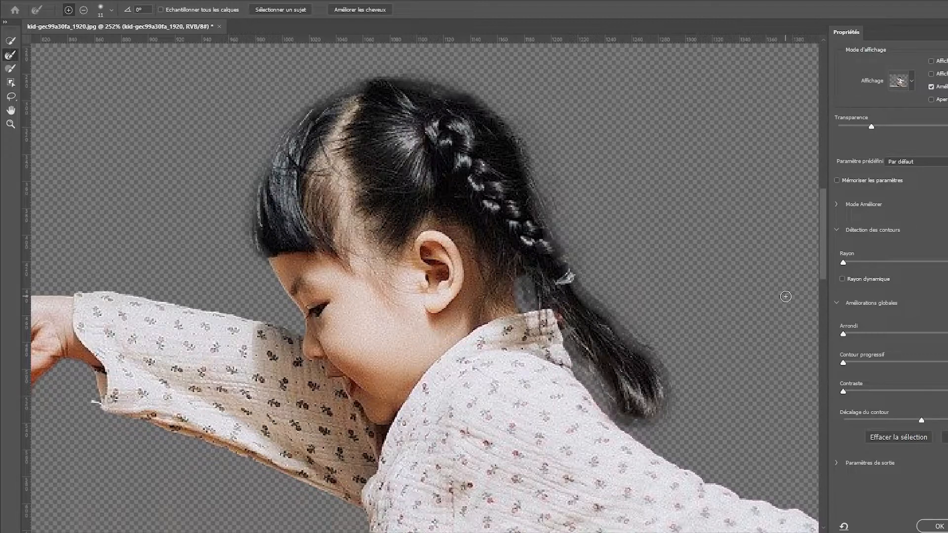
{"action": "mouse_move", "coordinate": [663, 391]}
{"action": "left_mouse_down"}
{"action": "mouse_move", "coordinate": [664, 371]}
{"action": "mouse_move", "coordinate": [590, 283]}
{"action": "mouse_move", "coordinate": [639, 334]}
{"action": "left_mouse_up"}
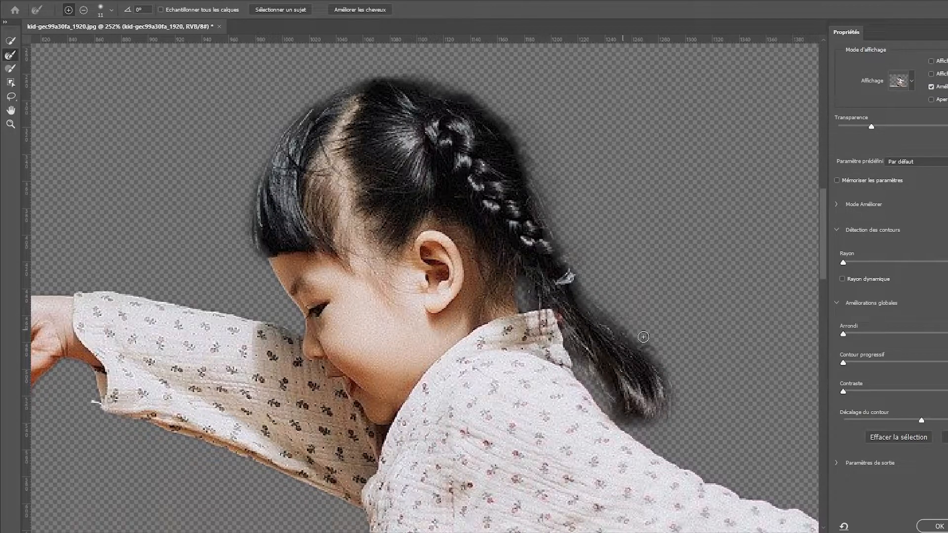
{"action": "left_click_drag", "start_coordinate": [636, 421], "coordinate": [632, 362]}
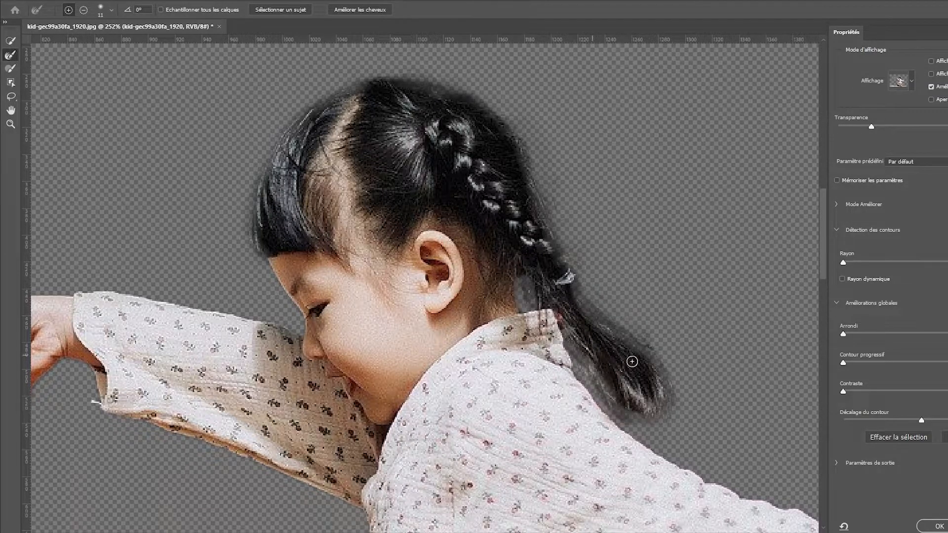
Restore the ponytail's edge below the hair tie with the Refine Edge brush in subtract mode and apply Select and Mask.
{"action": "left_click", "coordinate": [82, 11]}
{"action": "mouse_move", "coordinate": [589, 295]}
{"action": "left_mouse_down"}
{"action": "mouse_move", "coordinate": [648, 361]}
{"action": "mouse_move", "coordinate": [662, 408]}
{"action": "mouse_move", "coordinate": [622, 397]}
{"action": "mouse_move", "coordinate": [539, 298]}
{"action": "mouse_move", "coordinate": [586, 348]}
{"action": "mouse_move", "coordinate": [582, 367]}
{"action": "mouse_move", "coordinate": [633, 412]}
{"action": "mouse_move", "coordinate": [666, 407]}
{"action": "mouse_move", "coordinate": [654, 366]}
{"action": "mouse_move", "coordinate": [621, 330]}
{"action": "mouse_move", "coordinate": [587, 311]}
{"action": "mouse_move", "coordinate": [573, 330]}
{"action": "mouse_move", "coordinate": [597, 317]}
{"action": "mouse_move", "coordinate": [589, 297]}
{"action": "mouse_move", "coordinate": [671, 414]}
{"action": "mouse_move", "coordinate": [615, 409]}
{"action": "mouse_move", "coordinate": [553, 318]}
{"action": "left_mouse_up"}
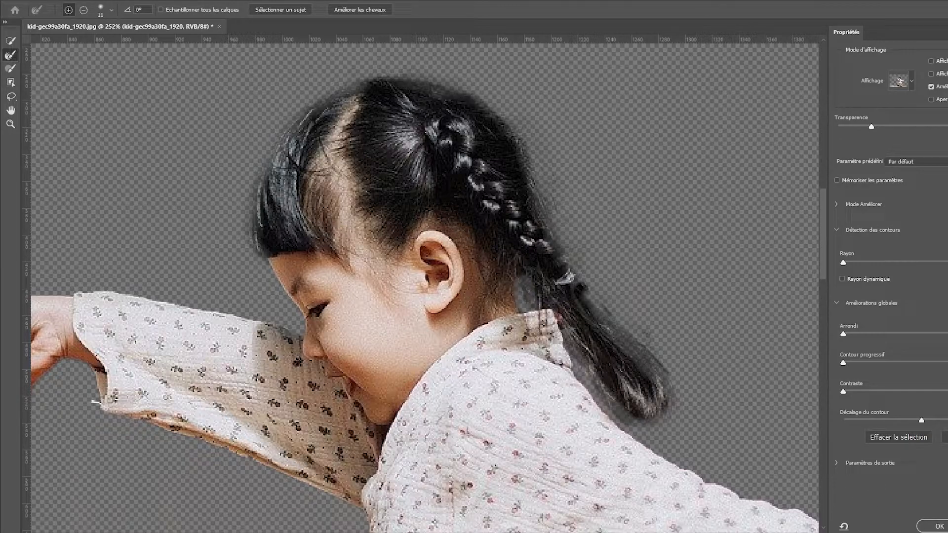
{"action": "left_click", "coordinate": [938, 526]}
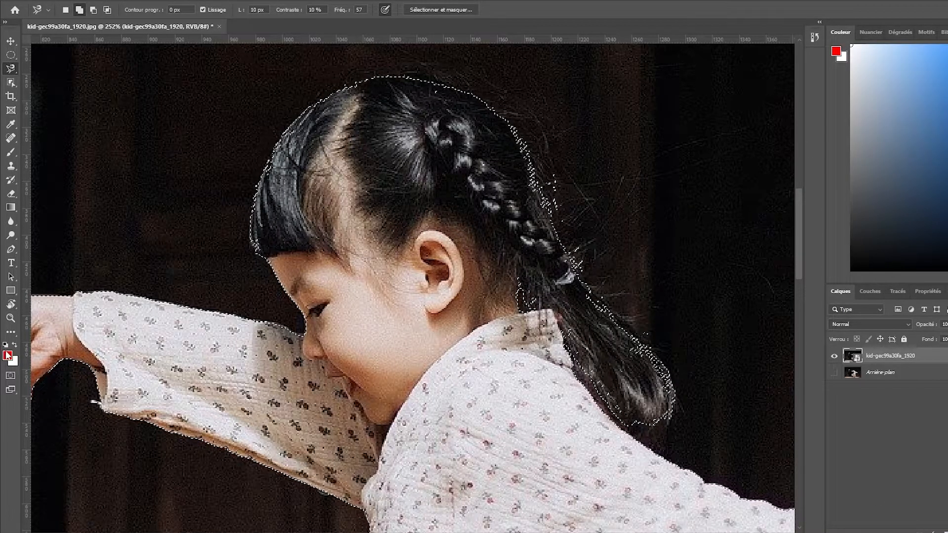
Inspect the girl's whole selection in Quick Mask and return to standard mode.
{"action": "key", "text": "q"}
{"action": "scroll", "coordinate": [203, 226], "scroll_direction": "down", "scroll_amount": 6}
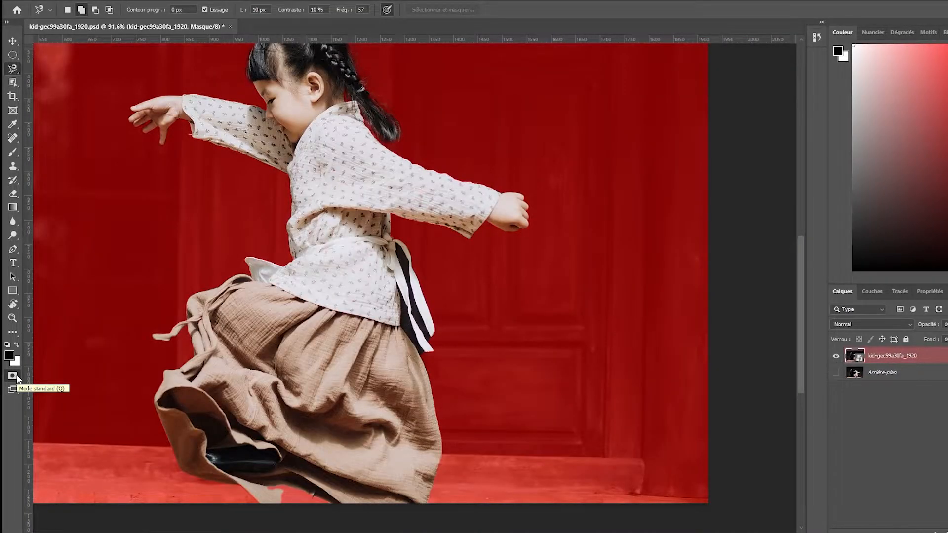
{"action": "left_click", "coordinate": [17, 378]}
Add the unselected patch at the skirt's bottom hem to the selection with the Magnetic Lasso and regular Lasso.
{"action": "scroll", "coordinate": [276, 493], "scroll_direction": "up", "scroll_amount": 5}
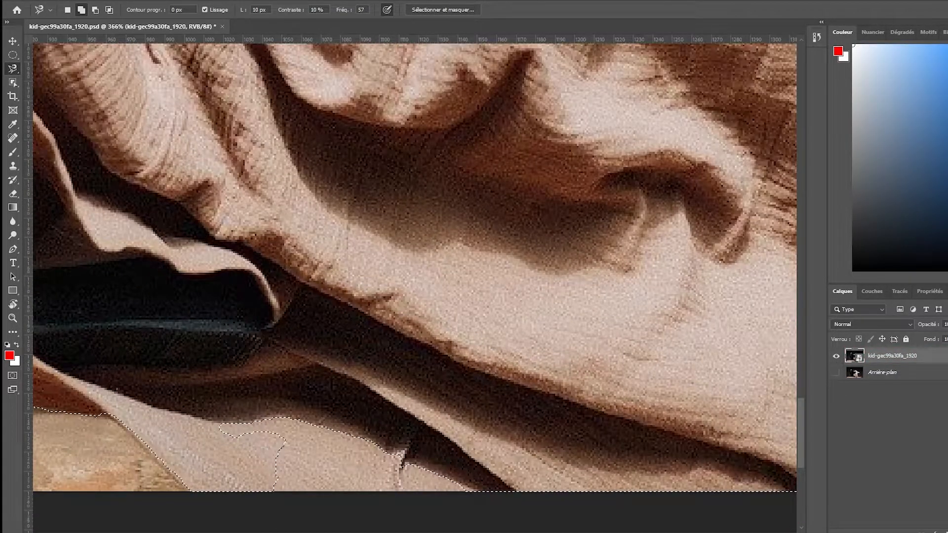
{"action": "left_click", "coordinate": [266, 488]}
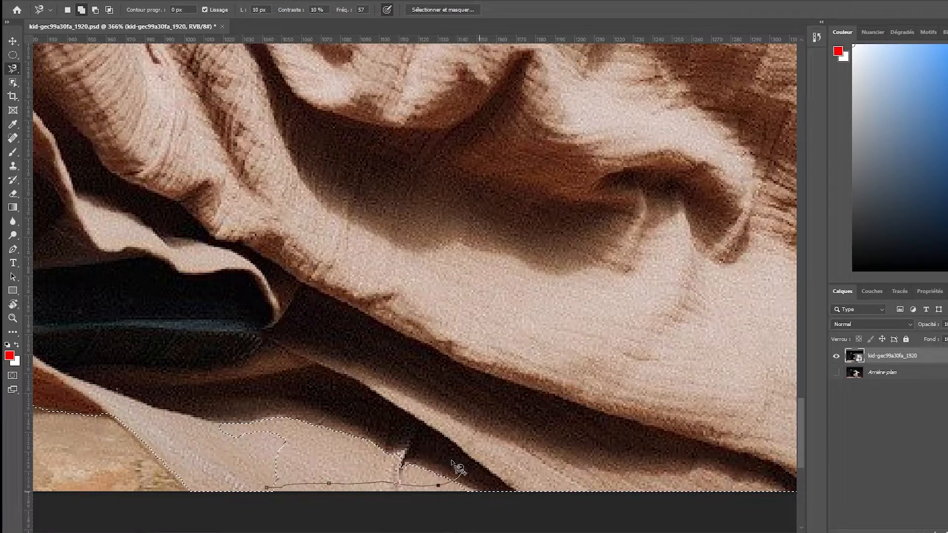
{"action": "left_click", "coordinate": [271, 493]}
{"action": "right_click", "coordinate": [13, 69]}
{"action": "left_click", "coordinate": [49, 66]}
{"action": "mouse_move", "coordinate": [266, 485]}
{"action": "left_mouse_down"}
{"action": "mouse_move", "coordinate": [205, 440]}
{"action": "mouse_move", "coordinate": [281, 498]}
{"action": "left_mouse_up"}
Subtract the dark gap between the two hanging belt ribbons from the selection with the Magnetic Lasso.
{"action": "scroll", "coordinate": [429, 417], "scroll_direction": "down", "scroll_amount": 5}
{"action": "scroll", "coordinate": [595, 175], "scroll_direction": "up", "scroll_amount": 5}
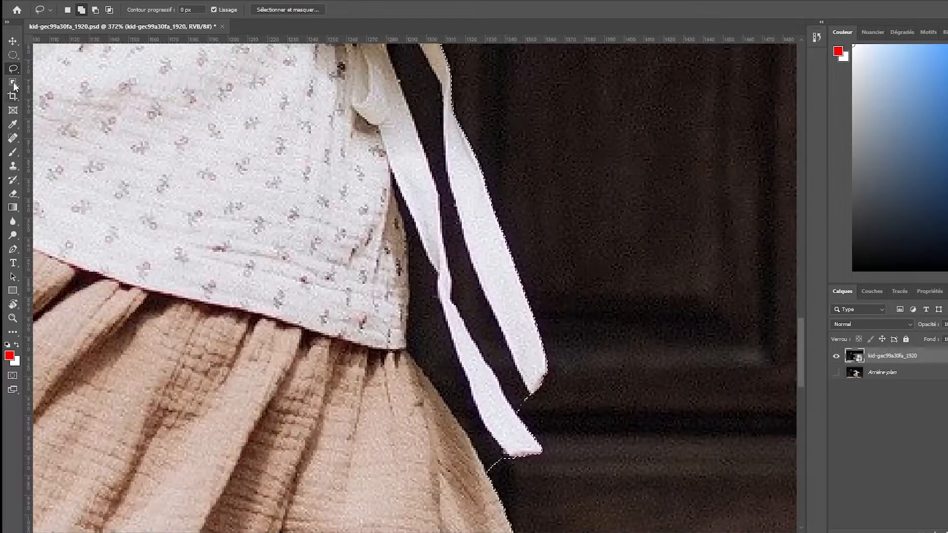
{"action": "right_click", "coordinate": [13, 69]}
{"action": "left_click", "coordinate": [72, 94]}
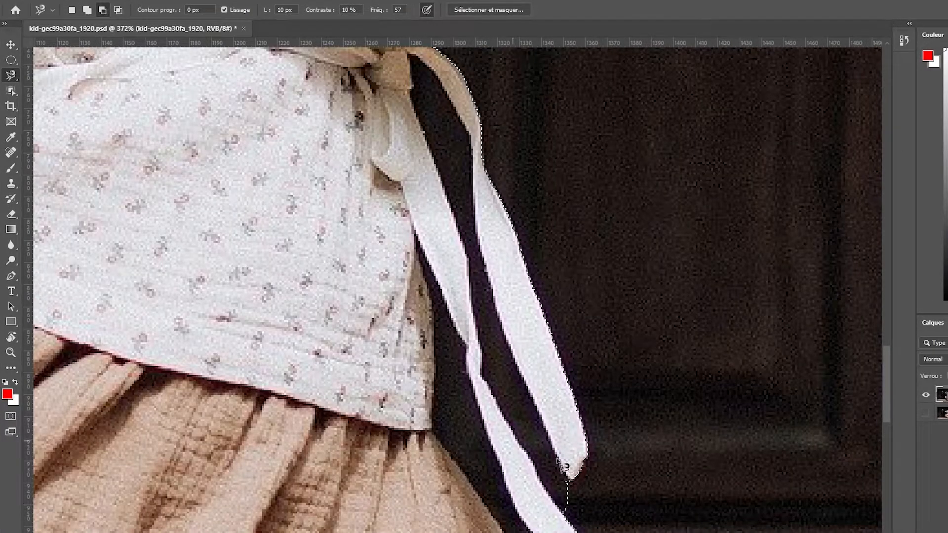
{"action": "left_click", "coordinate": [564, 475]}
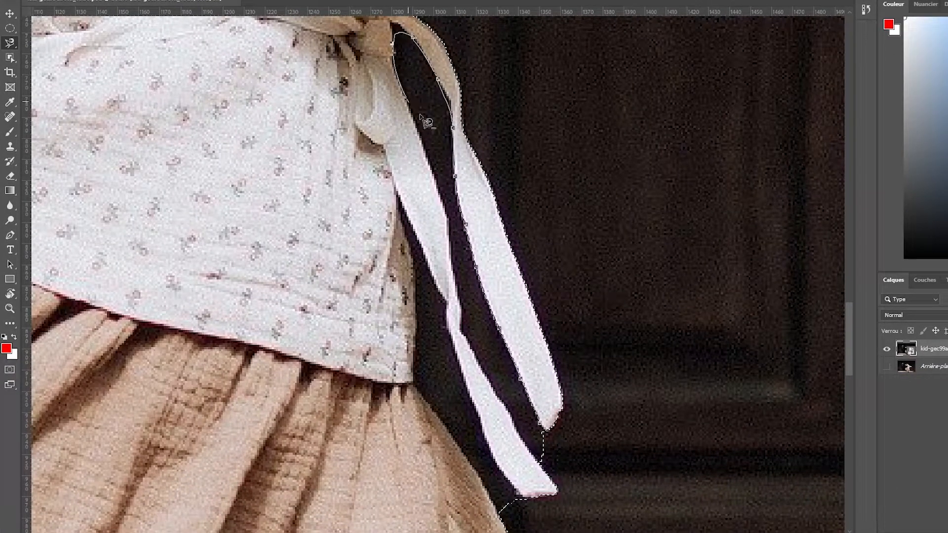
{"action": "left_click", "coordinate": [548, 431]}
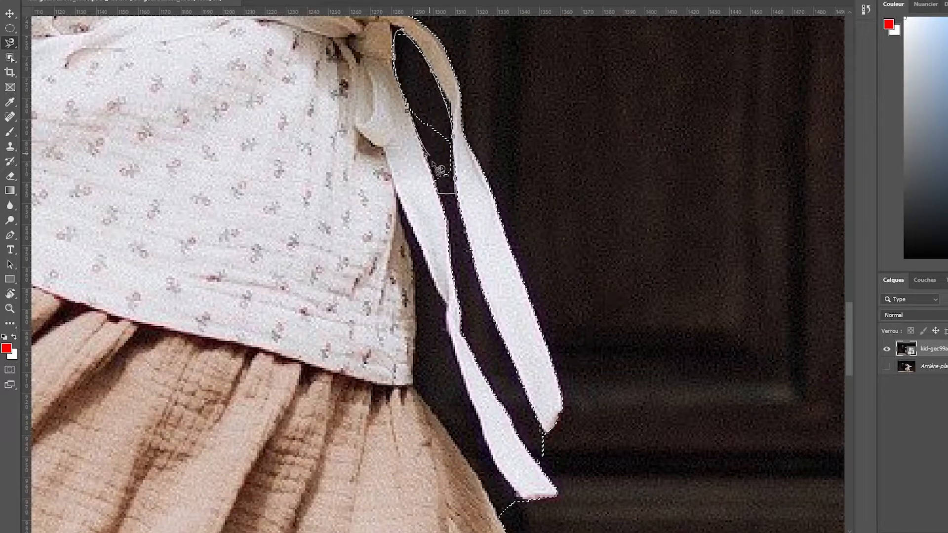
{"action": "left_click", "coordinate": [407, 110]}
Subtract the dark gap between the inner ribbon and the blouse and skirt with the Magnetic Lasso.
{"action": "scroll", "coordinate": [465, 284], "scroll_direction": "down", "scroll_amount": 4}
{"action": "left_click", "coordinate": [513, 452]}
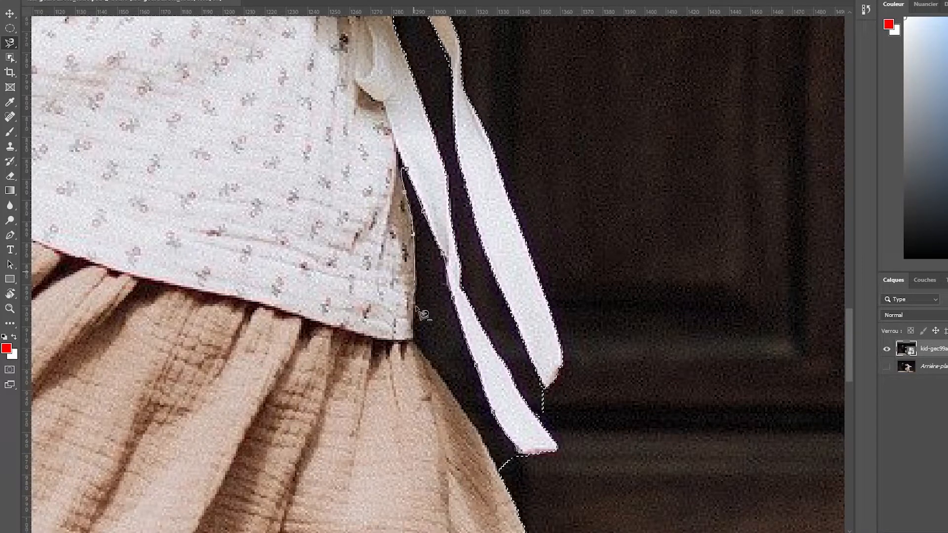
{"action": "left_click", "coordinate": [511, 453]}
Trim the leftover background around the tips of both ribbons with the regular Lasso in subtract mode.
{"action": "scroll", "coordinate": [508, 454], "scroll_direction": "down", "scroll_amount": 1}
{"action": "right_click", "coordinate": [10, 43]}
{"action": "left_click", "coordinate": [44, 43]}
{"action": "left_click", "coordinate": [98, 10]}
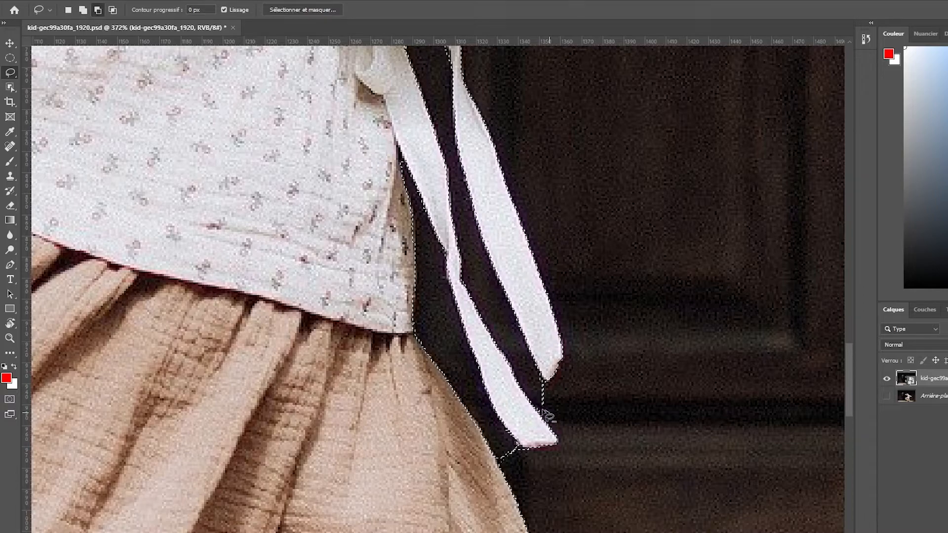
{"action": "left_click_drag", "start_coordinate": [550, 417], "coordinate": [547, 416]}
{"action": "left_click_drag", "start_coordinate": [507, 476], "coordinate": [525, 448]}
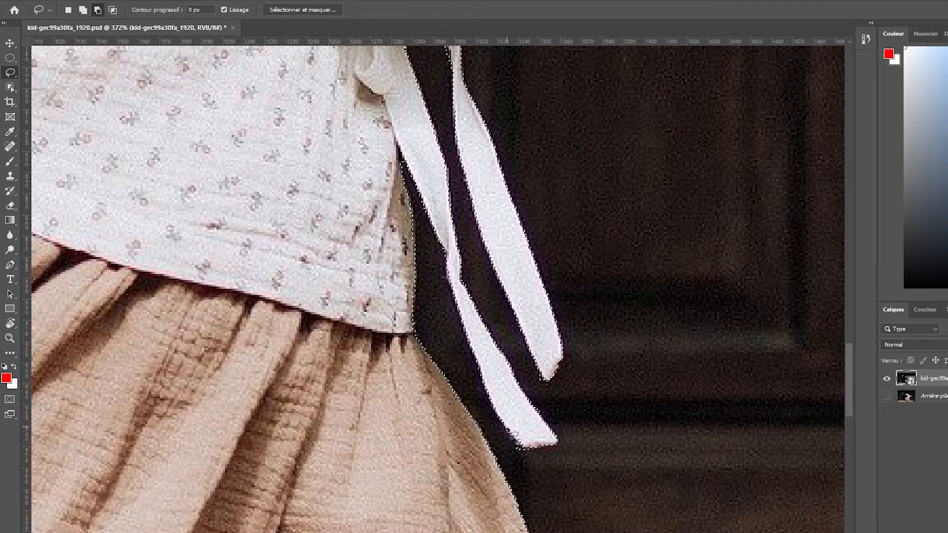
Add a layer mask from the selection to the kid-gec99a30fa_1920 layer and save the document.
{"action": "scroll", "coordinate": [414, 327], "scroll_direction": "down", "scroll_amount": 8}
{"action": "scroll", "coordinate": [230, 212], "scroll_direction": "up", "scroll_amount": 2}
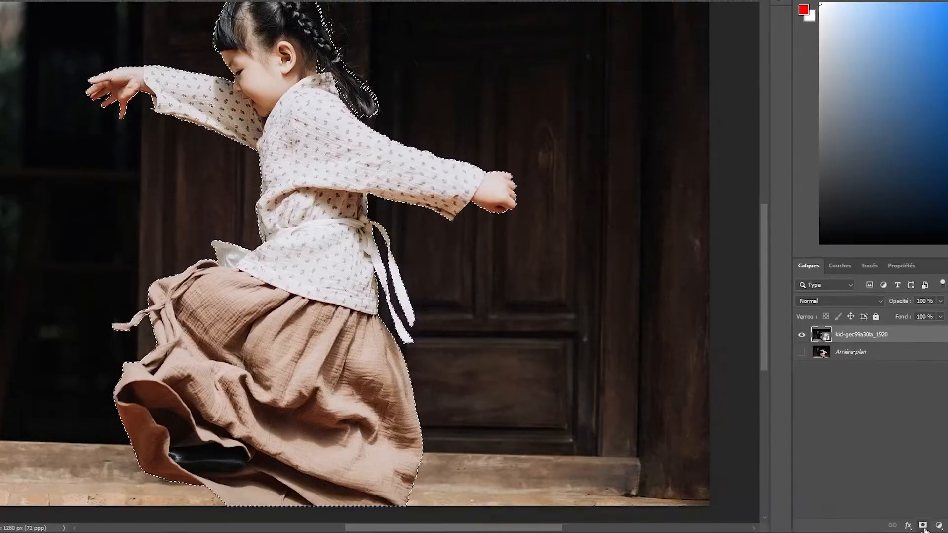
{"action": "left_click", "coordinate": [947, 532]}
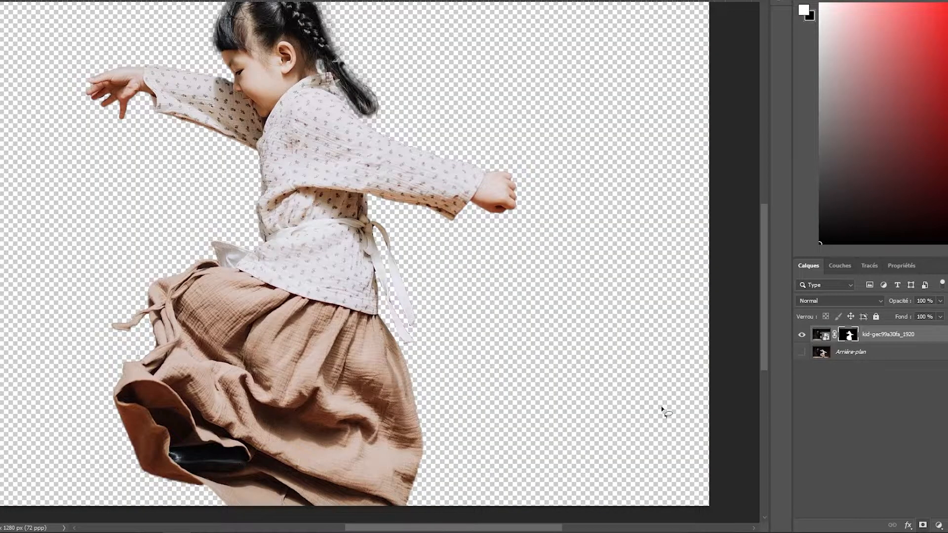
{"action": "scroll", "coordinate": [663, 410], "scroll_direction": "down", "scroll_amount": 1}
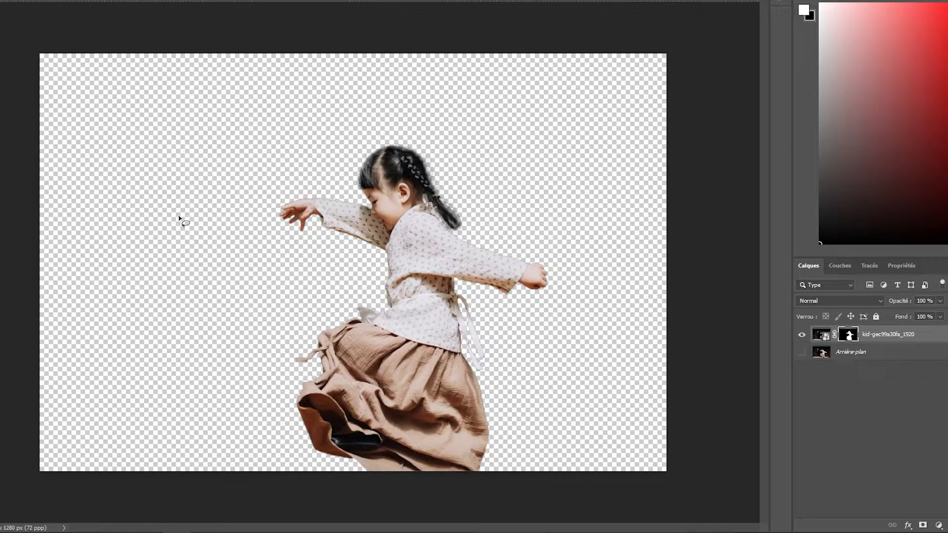
{"action": "scroll", "coordinate": [370, 220], "scroll_direction": "up", "scroll_amount": 1}
{"action": "key", "text": "ctrl+s"}
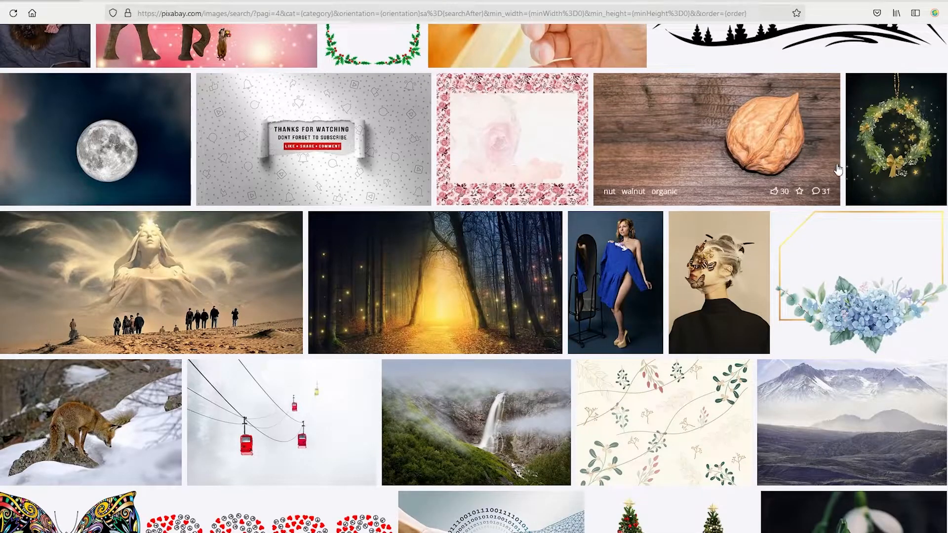
Find the kingfisher on a branch among the Pixabay search results and open its photo page.
{"action": "scroll", "coordinate": [620, 284], "scroll_direction": "down", "scroll_amount": 10}
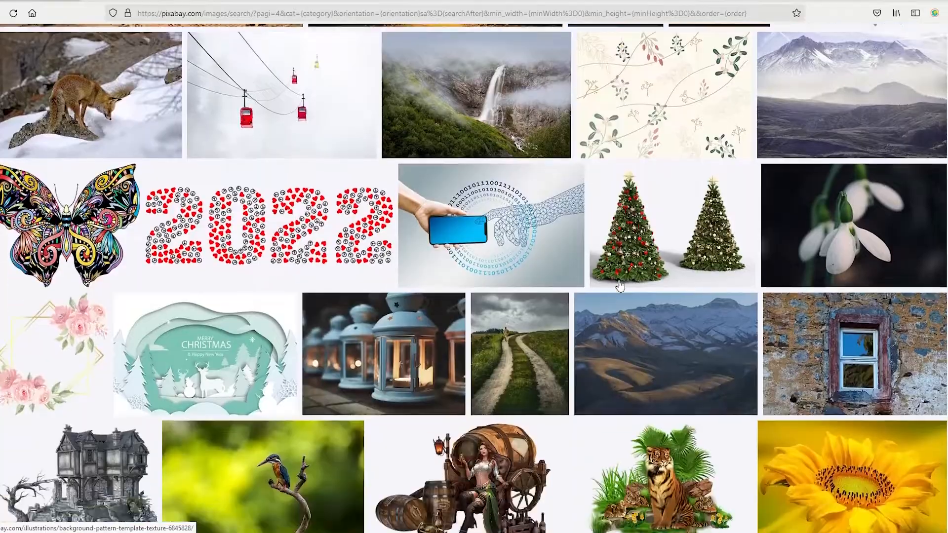
{"action": "scroll", "coordinate": [620, 286], "scroll_direction": "down", "scroll_amount": 1}
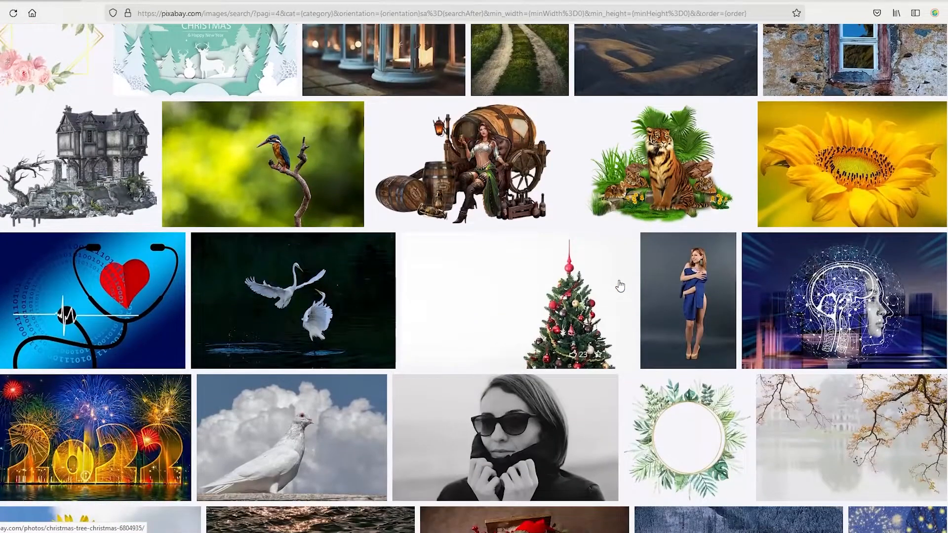
{"action": "left_click", "coordinate": [253, 140]}
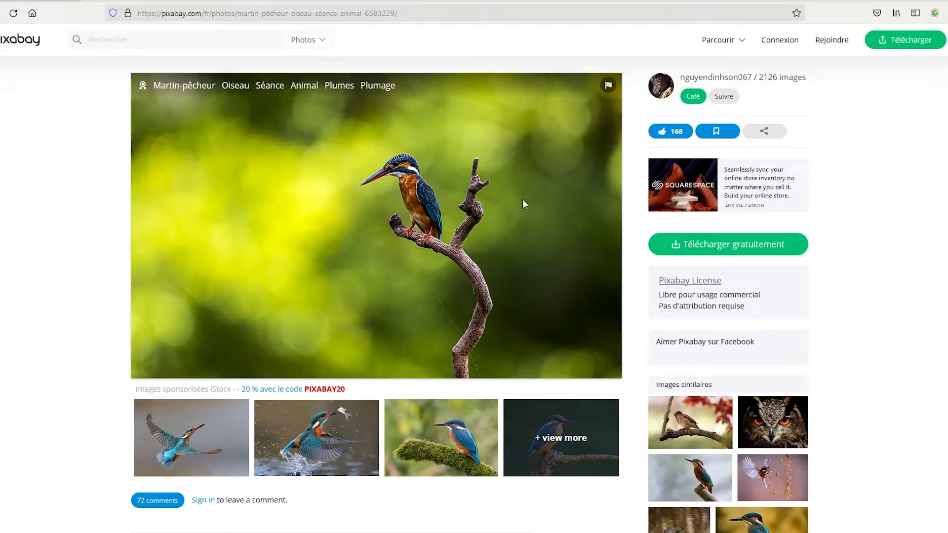
Download the kingfisher photo as a 1920×1195 JPG, pass the robot check and save the file.
{"action": "left_click", "coordinate": [746, 252]}
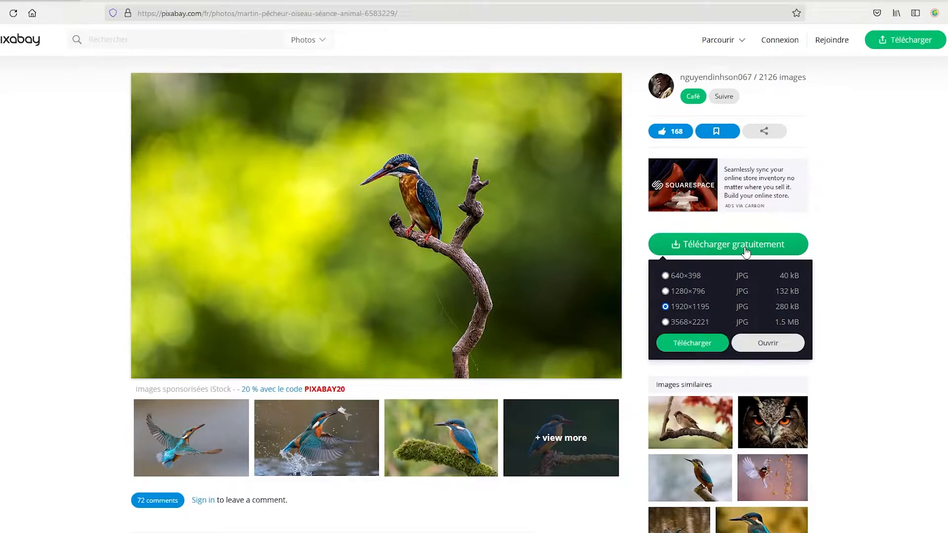
{"action": "left_click", "coordinate": [678, 354]}
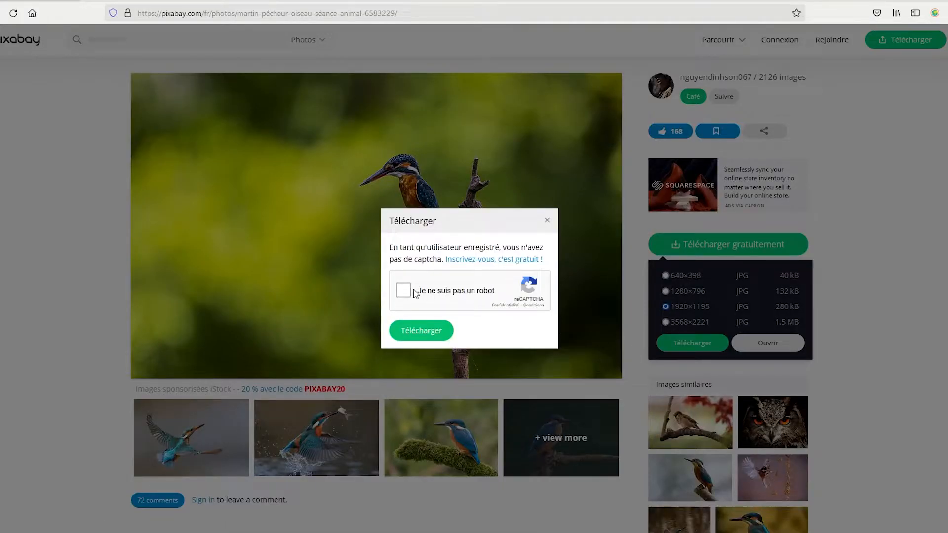
{"action": "left_click", "coordinate": [411, 290]}
{"action": "left_click", "coordinate": [429, 330]}
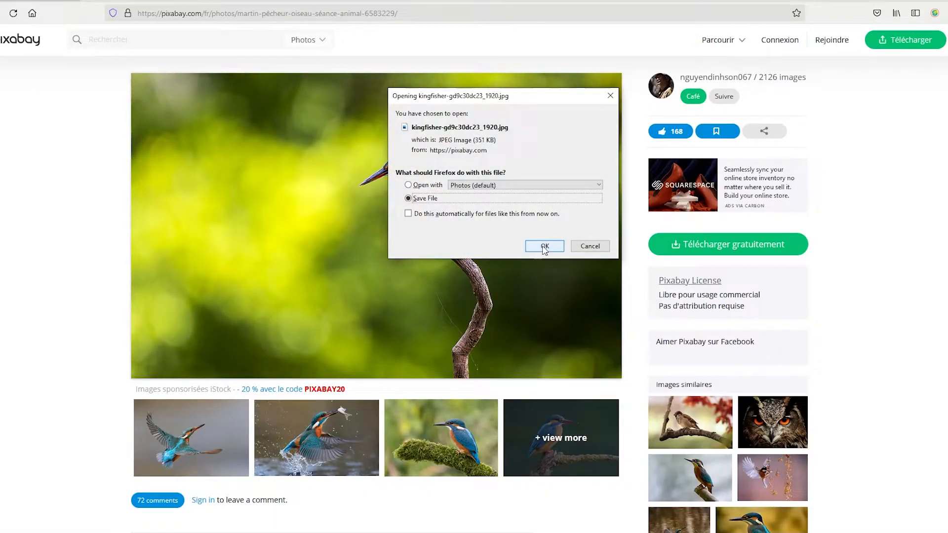
{"action": "left_click", "coordinate": [543, 246]}
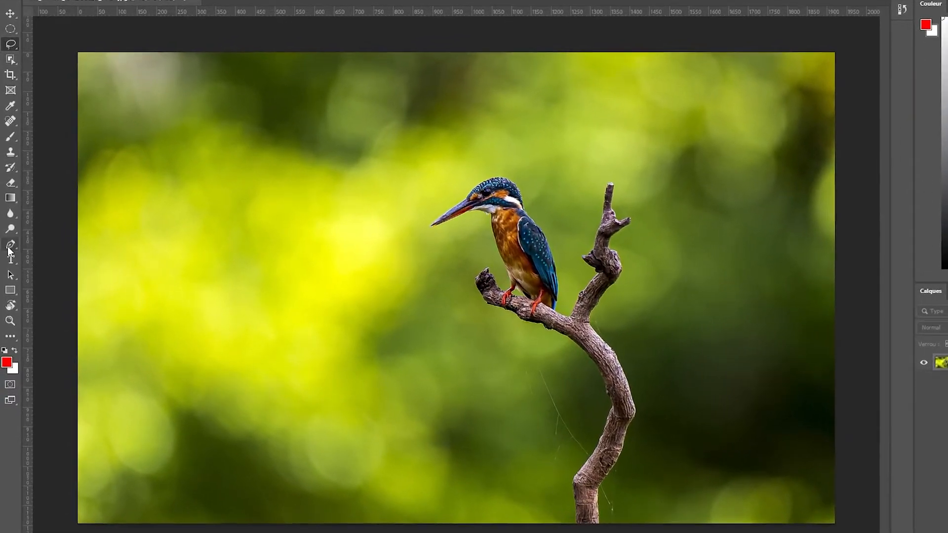
Switch to Photoshop, try a loose Freeform Pen path around the bird and branch, and undo it.
{"action": "right_click", "coordinate": [9, 246]}
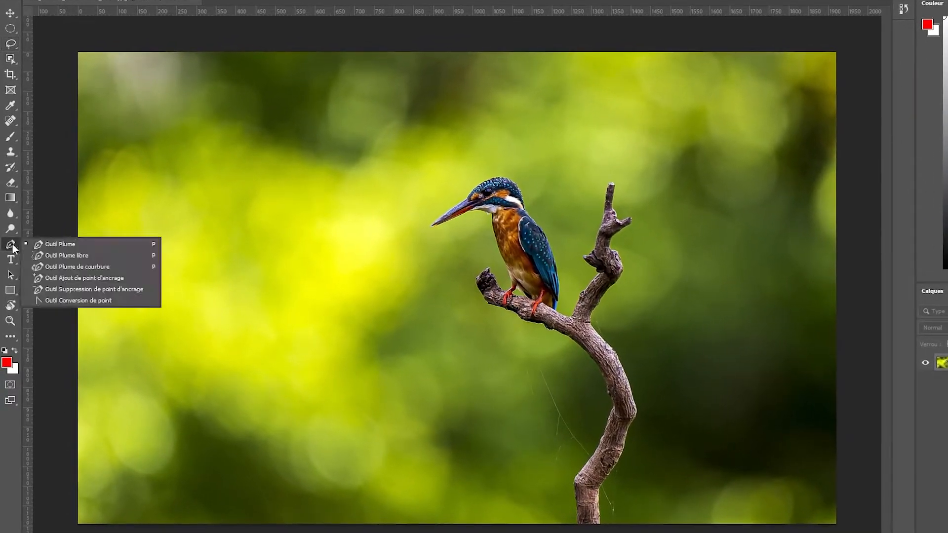
{"action": "left_click", "coordinate": [73, 256]}
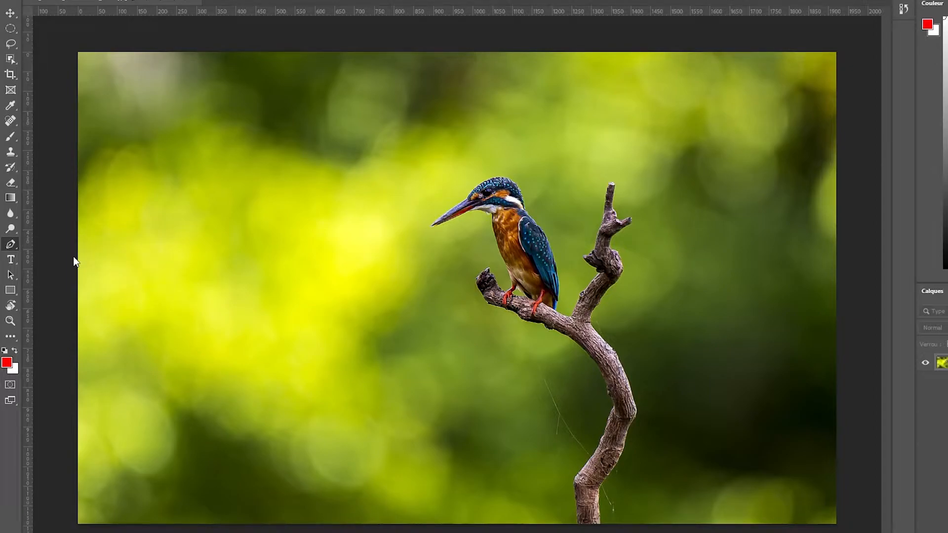
{"action": "mouse_move", "coordinate": [584, 529]}
{"action": "left_mouse_down"}
{"action": "mouse_move", "coordinate": [577, 476]}
{"action": "mouse_move", "coordinate": [603, 455]}
{"action": "mouse_move", "coordinate": [608, 409]}
{"action": "mouse_move", "coordinate": [469, 273]}
{"action": "mouse_move", "coordinate": [444, 154]}
{"action": "mouse_move", "coordinate": [505, 179]}
{"action": "mouse_move", "coordinate": [540, 212]}
{"action": "mouse_move", "coordinate": [575, 210]}
{"action": "mouse_move", "coordinate": [599, 186]}
{"action": "mouse_move", "coordinate": [617, 185]}
{"action": "mouse_move", "coordinate": [620, 218]}
{"action": "mouse_move", "coordinate": [637, 205]}
{"action": "mouse_move", "coordinate": [604, 269]}
{"action": "mouse_move", "coordinate": [605, 320]}
{"action": "mouse_move", "coordinate": [661, 446]}
{"action": "mouse_move", "coordinate": [625, 522]}
{"action": "mouse_move", "coordinate": [582, 527]}
{"action": "left_mouse_up"}
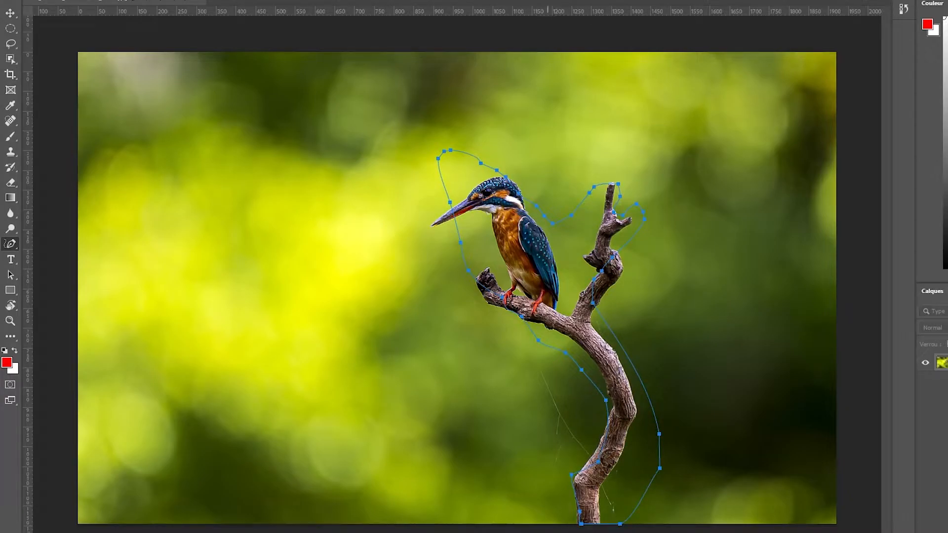
{"action": "key", "text": "ctrl+z"}
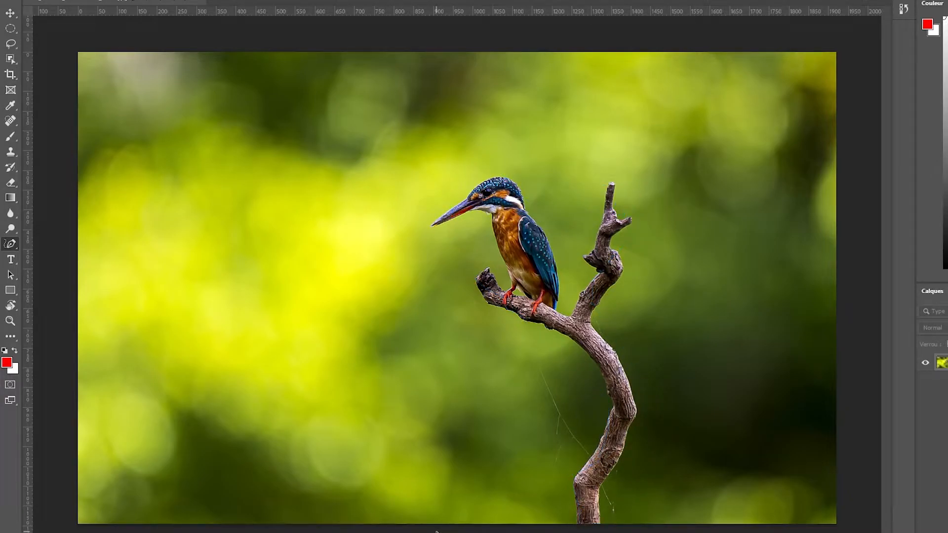
Try the Curvature Pen by placing a loose curved path around the kingfisher.
{"action": "right_click", "coordinate": [11, 243]}
{"action": "left_click", "coordinate": [66, 267]}
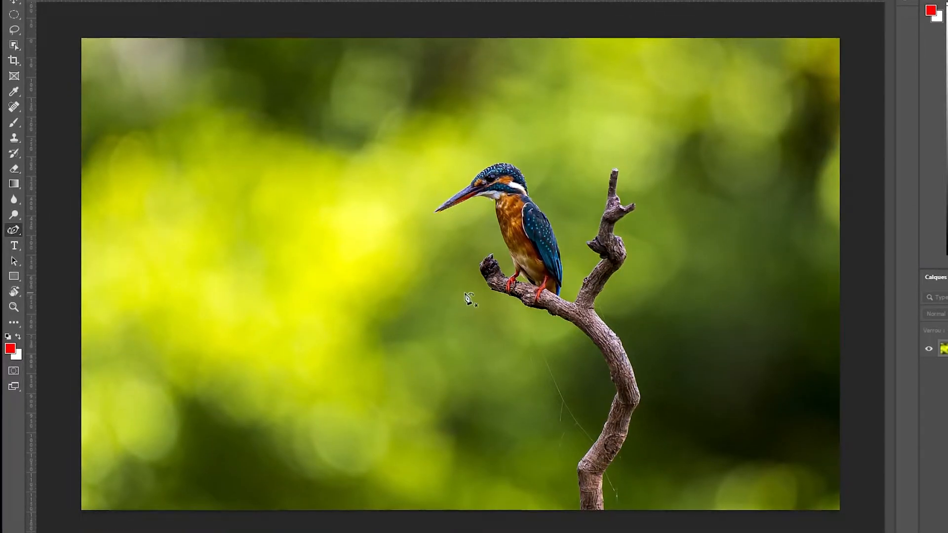
{"action": "left_click", "coordinate": [470, 300]}
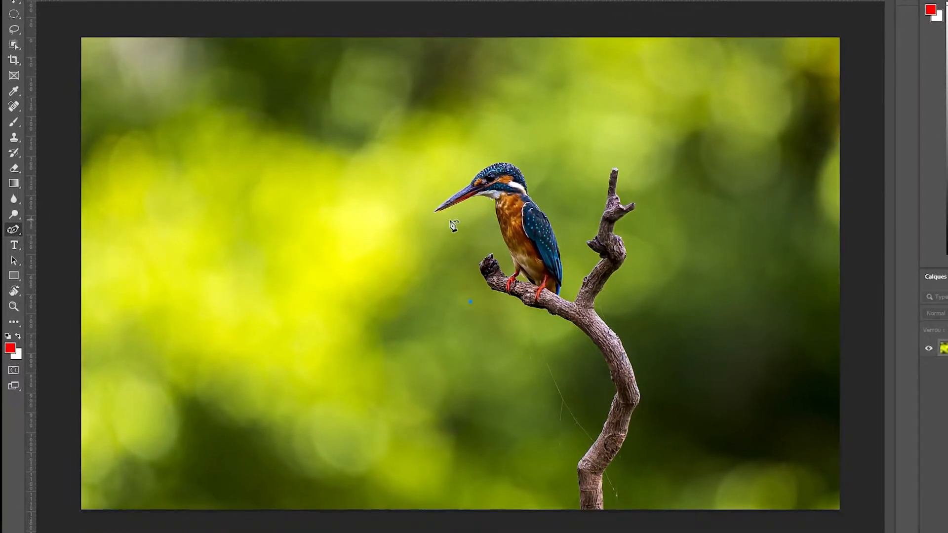
{"action": "left_click", "coordinate": [455, 151]}
{"action": "left_click", "coordinate": [529, 187]}
{"action": "left_click", "coordinate": [572, 259]}
{"action": "left_click", "coordinate": [514, 315]}
{"action": "left_click", "coordinate": [470, 281]}
{"action": "left_click", "coordinate": [508, 217]}
{"action": "left_click", "coordinate": [477, 200]}
{"action": "left_click", "coordinate": [447, 216]}
{"action": "left_click", "coordinate": [417, 191]}
Undo all the points of the curved trial path around the kingfisher.
{"action": "key", "text": "ctrl+z"}
{"action": "key", "text": "ctrl+z"}
{"action": "key", "text": "ctrl+z"}
{"action": "key", "text": "ctrl+z"}
{"action": "key", "text": "ctrl+z"}
{"action": "key", "text": "ctrl+z"}
{"action": "key", "text": "ctrl+z"}
{"action": "key", "text": "ctrl+z"}
{"action": "key", "text": "ctrl+z"}
{"action": "key", "text": "ctrl+z"}
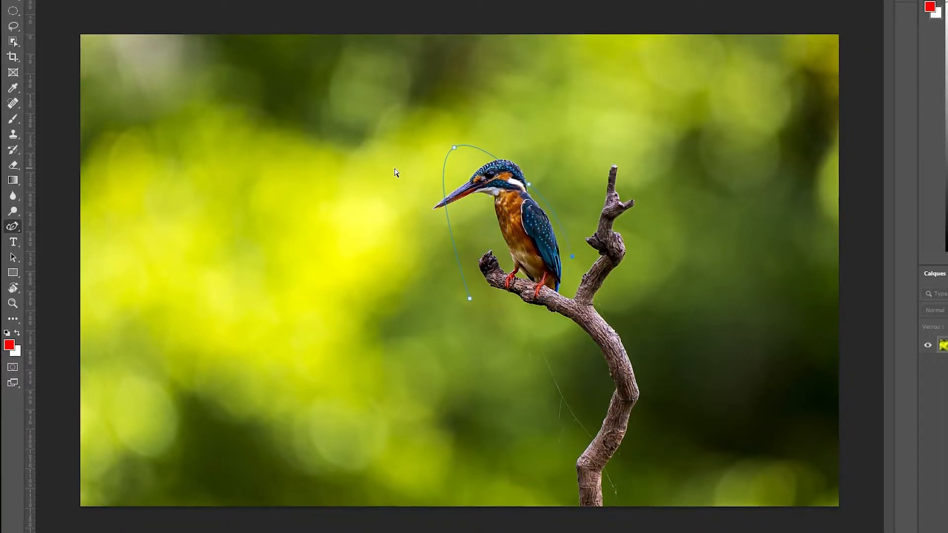
Start a standard Pen path at the branch's base on the image's lower edge and trace its left edge up towards the bend.
{"action": "right_click", "coordinate": [16, 226]}
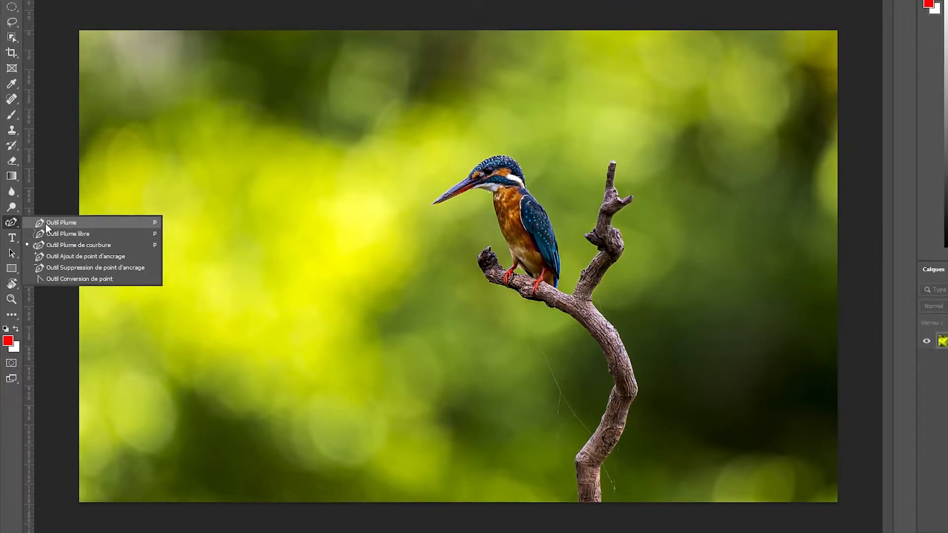
{"action": "left_click", "coordinate": [46, 224]}
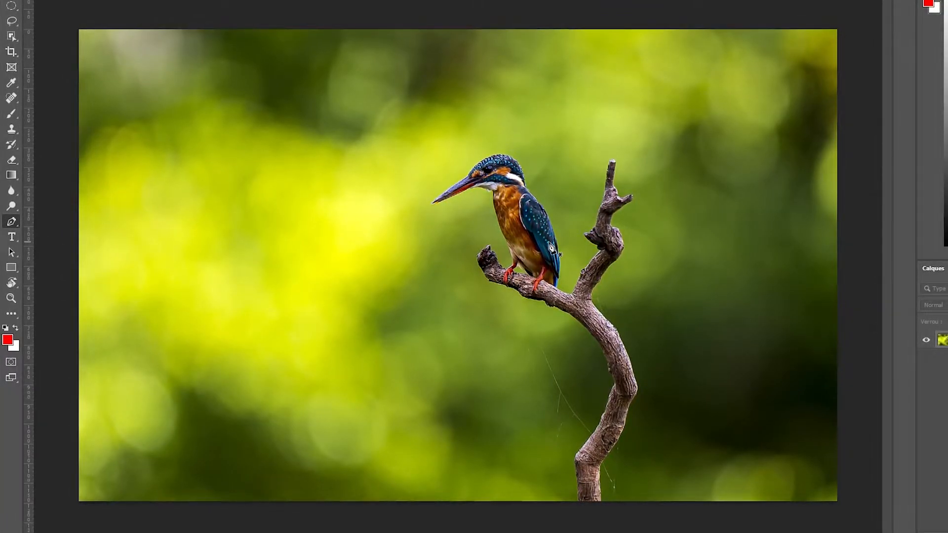
{"action": "scroll", "coordinate": [623, 441], "scroll_direction": "up", "scroll_amount": 5}
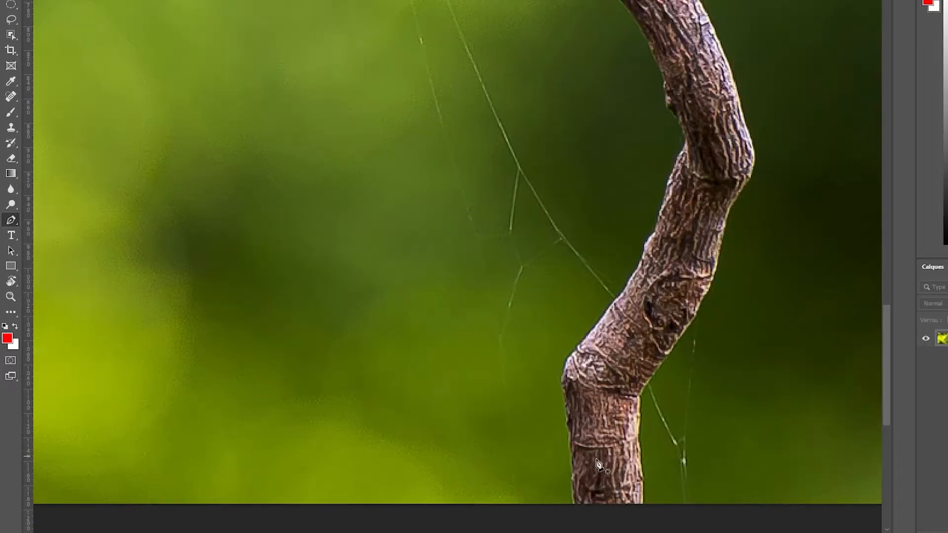
{"action": "left_click", "coordinate": [572, 506]}
{"action": "mouse_move", "coordinate": [579, 419]}
{"action": "left_mouse_down"}
{"action": "mouse_move", "coordinate": [565, 358]}
{"action": "mouse_move", "coordinate": [609, 314]}
{"action": "mouse_move", "coordinate": [651, 314]}
{"action": "left_mouse_up"}
{"action": "key", "text": "ctrl+z"}
{"action": "scroll", "coordinate": [661, 228], "scroll_direction": "up", "scroll_amount": 3}
{"action": "left_click_drag", "start_coordinate": [709, 167], "coordinate": [750, 77]}
{"action": "key", "text": "ctrl+z"}
Continue the Pen path along the branch's inner curve up to its underside beneath the bird.
{"action": "scroll", "coordinate": [744, 212], "scroll_direction": "up", "scroll_amount": 3}
{"action": "left_click_drag", "start_coordinate": [680, 293], "coordinate": [664, 248]}
{"action": "left_click_drag", "start_coordinate": [650, 207], "coordinate": [645, 193]}
{"action": "scroll", "coordinate": [645, 192], "scroll_direction": "up", "scroll_amount": 4}
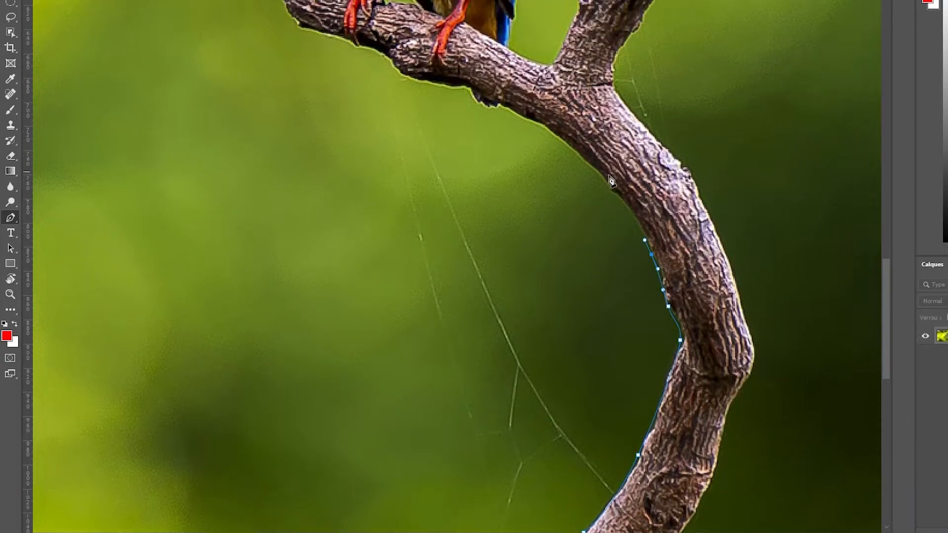
{"action": "left_click_drag", "start_coordinate": [627, 259], "coordinate": [602, 238]}
{"action": "left_click_drag", "start_coordinate": [584, 214], "coordinate": [510, 169]}
{"action": "scroll", "coordinate": [379, 222], "scroll_direction": "up", "scroll_amount": 2}
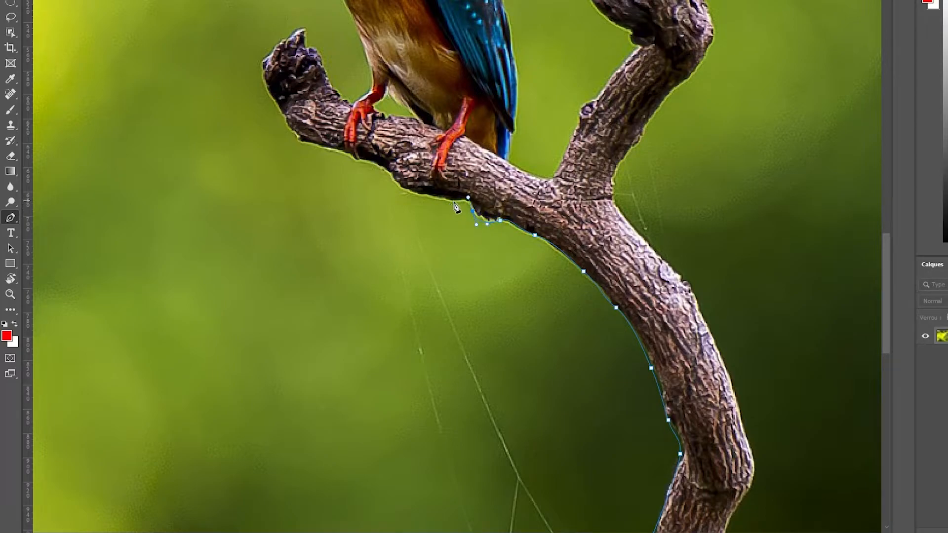
Try placing Pen anchor points in the green background below the branch and adjusting their direction handles.
{"action": "left_click", "coordinate": [398, 252]}
{"action": "left_click", "coordinate": [315, 314]}
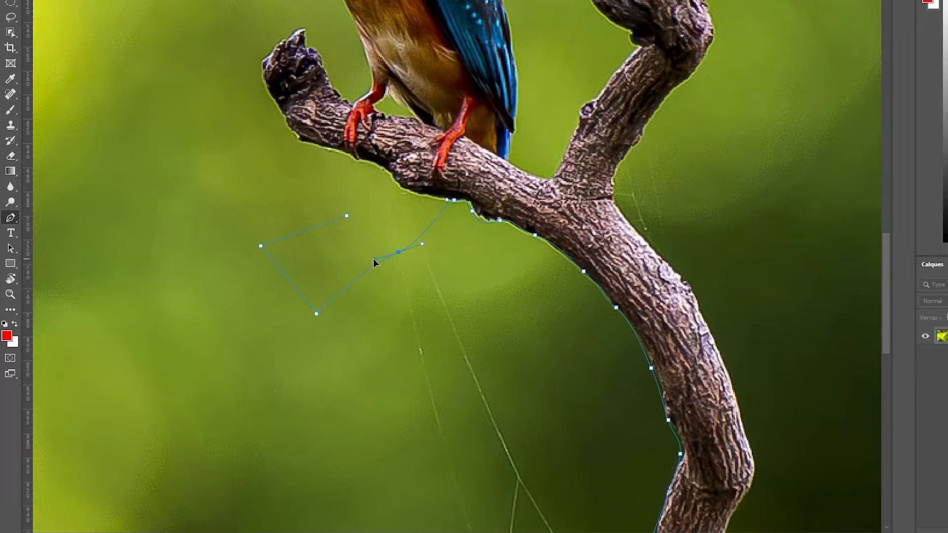
{"action": "left_click", "coordinate": [351, 219]}
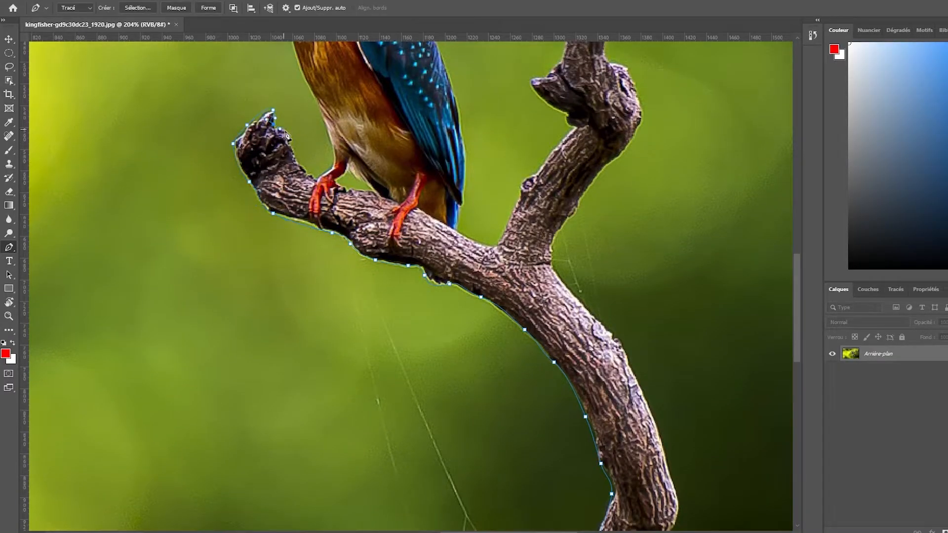
Continue the Pen path down the kingfisher's back and wing to the branch below its tail.
{"action": "scroll", "coordinate": [406, 220], "scroll_direction": "up", "scroll_amount": 5}
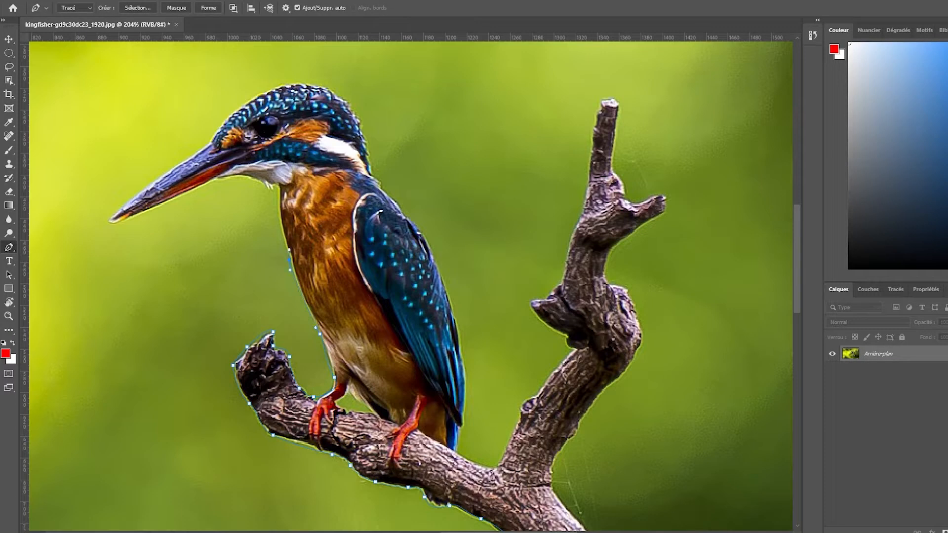
{"action": "left_click", "coordinate": [415, 222]}
{"action": "left_click", "coordinate": [467, 372]}
{"action": "left_click", "coordinate": [492, 467]}
Trace the inner edge of the upright branch fork up around its top and over the small side twig.
{"action": "left_click", "coordinate": [521, 405]}
{"action": "left_click", "coordinate": [564, 333]}
{"action": "left_click", "coordinate": [575, 228]}
{"action": "left_click", "coordinate": [600, 100]}
{"action": "left_click", "coordinate": [658, 196]}
{"action": "left_click", "coordinate": [665, 198]}
Trace the outer edge of the upright fork down past the knot to the main branch.
{"action": "left_click", "coordinate": [641, 339]}
{"action": "scroll", "coordinate": [666, 405], "scroll_direction": "up", "scroll_amount": 5}
{"action": "left_click", "coordinate": [599, 360]}
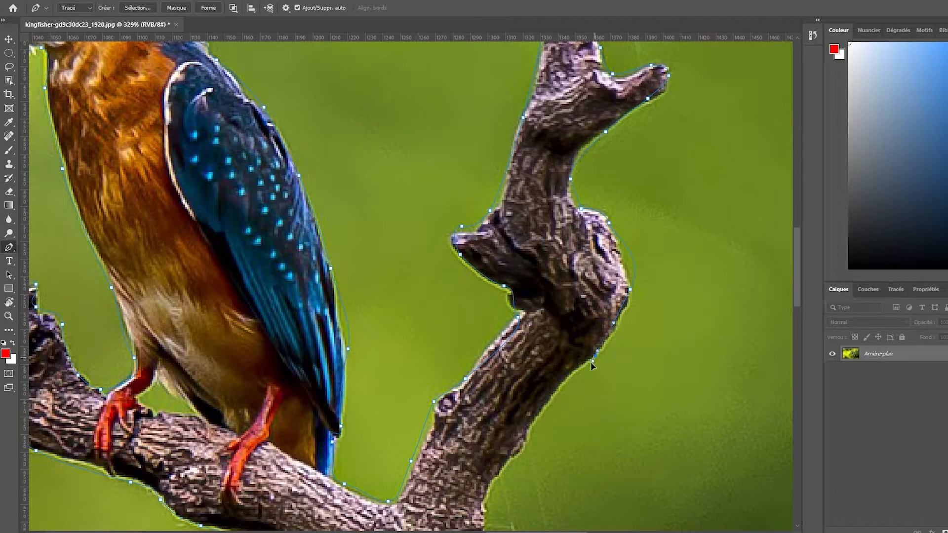
{"action": "scroll", "coordinate": [543, 346], "scroll_direction": "down", "scroll_amount": 5}
{"action": "scroll", "coordinate": [592, 382], "scroll_direction": "down", "scroll_amount": 5}
{"action": "left_click", "coordinate": [684, 312]}
{"action": "left_click_drag", "start_coordinate": [678, 381], "coordinate": [698, 352]}
Trace the right edge of the lower branch down to the image's lower edge and close the path.
{"action": "scroll", "coordinate": [689, 369], "scroll_direction": "down", "scroll_amount": 3}
{"action": "mouse_move", "coordinate": [650, 316]}
{"action": "left_mouse_down"}
{"action": "mouse_move", "coordinate": [647, 335]}
{"action": "mouse_move", "coordinate": [644, 322]}
{"action": "left_mouse_up"}
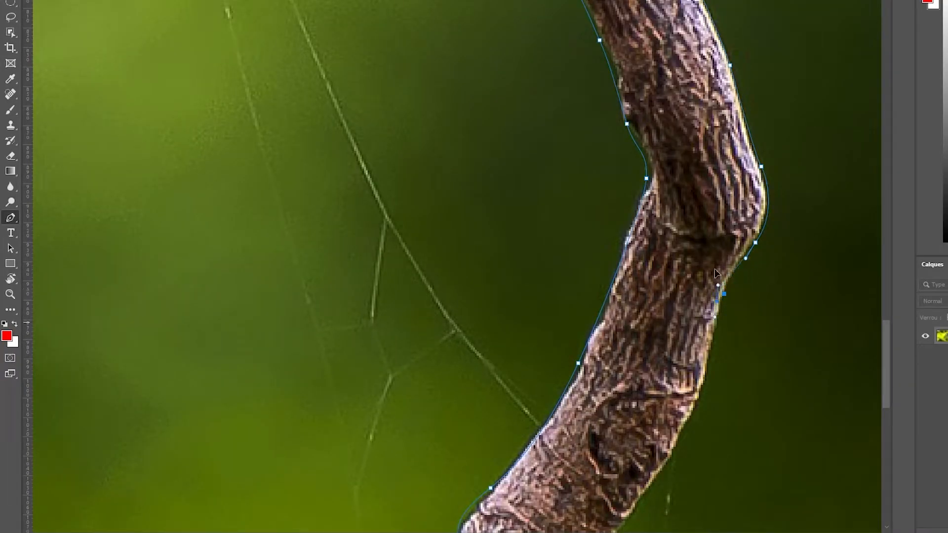
{"action": "left_click_drag", "start_coordinate": [717, 301], "coordinate": [701, 332]}
{"action": "scroll", "coordinate": [716, 327], "scroll_direction": "down", "scroll_amount": 1}
{"action": "scroll", "coordinate": [702, 332], "scroll_direction": "down", "scroll_amount": 1}
{"action": "left_click_drag", "start_coordinate": [669, 327], "coordinate": [663, 336]}
{"action": "scroll", "coordinate": [663, 337], "scroll_direction": "down", "scroll_amount": 1}
{"action": "scroll", "coordinate": [619, 341], "scroll_direction": "down", "scroll_amount": 1}
{"action": "left_click", "coordinate": [469, 487]}
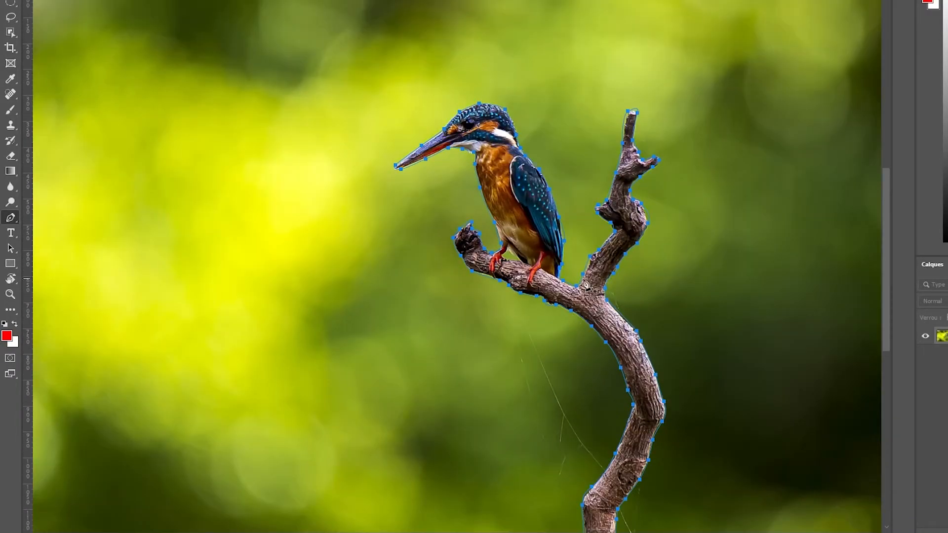
Try converting the path to a selection with a 30-pixel feather and masking the layer, and undo both.
{"action": "right_click", "coordinate": [593, 303]}
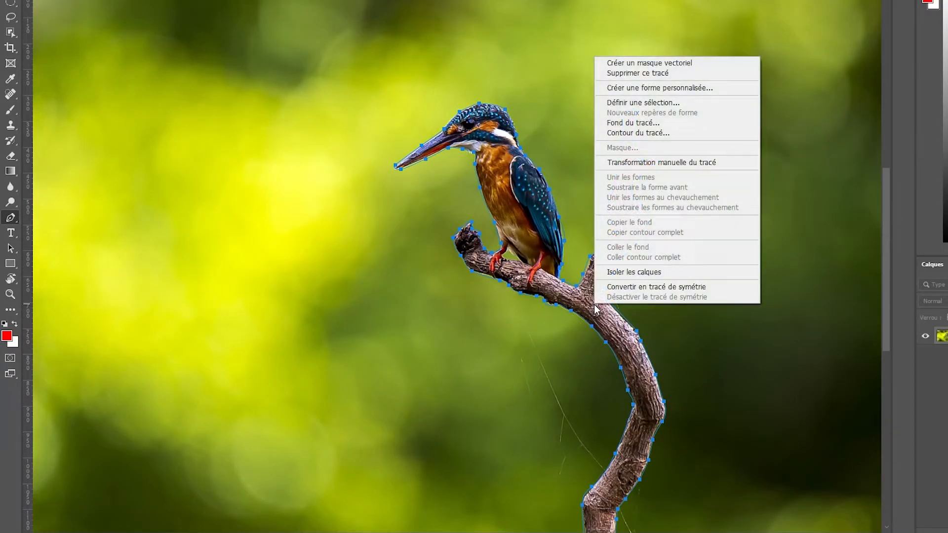
{"action": "left_click", "coordinate": [642, 103]}
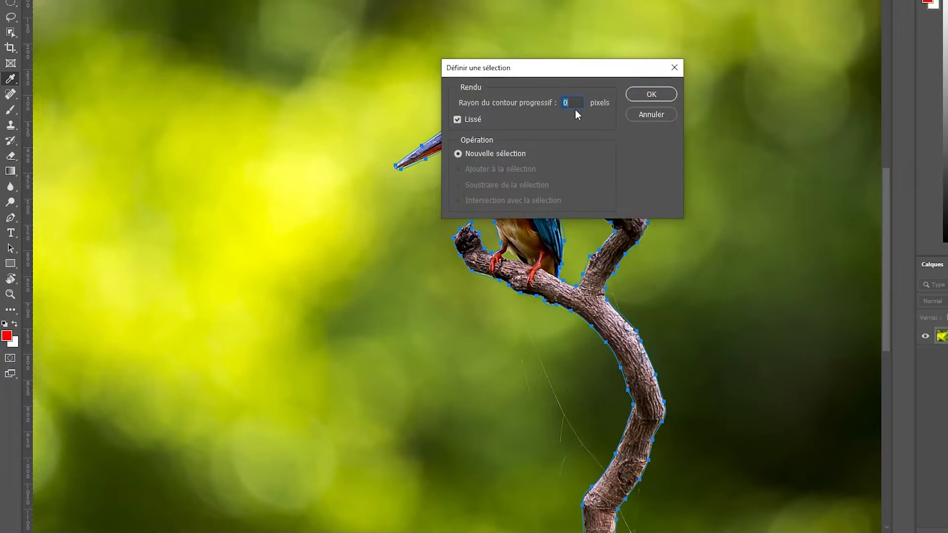
{"action": "type", "text": "30"}
{"action": "left_click", "coordinate": [643, 93]}
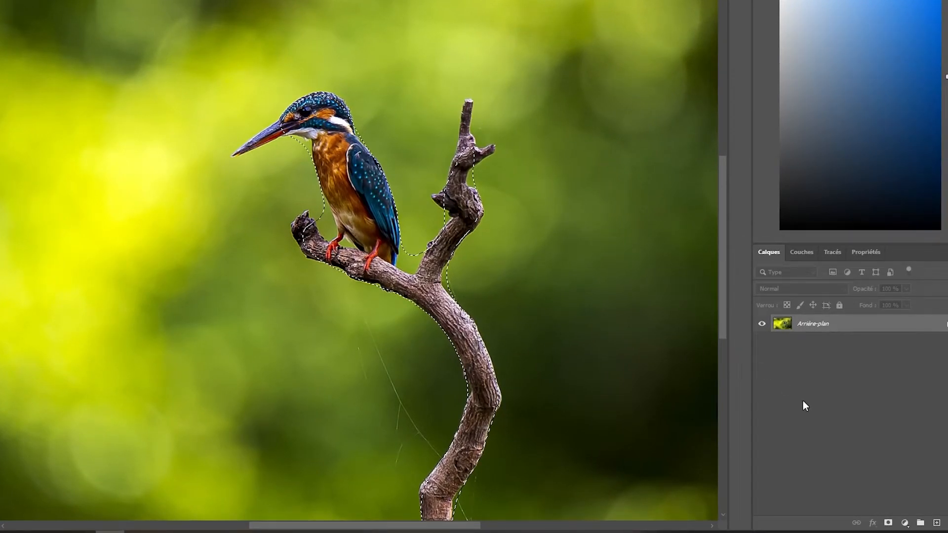
{"action": "left_click", "coordinate": [888, 522]}
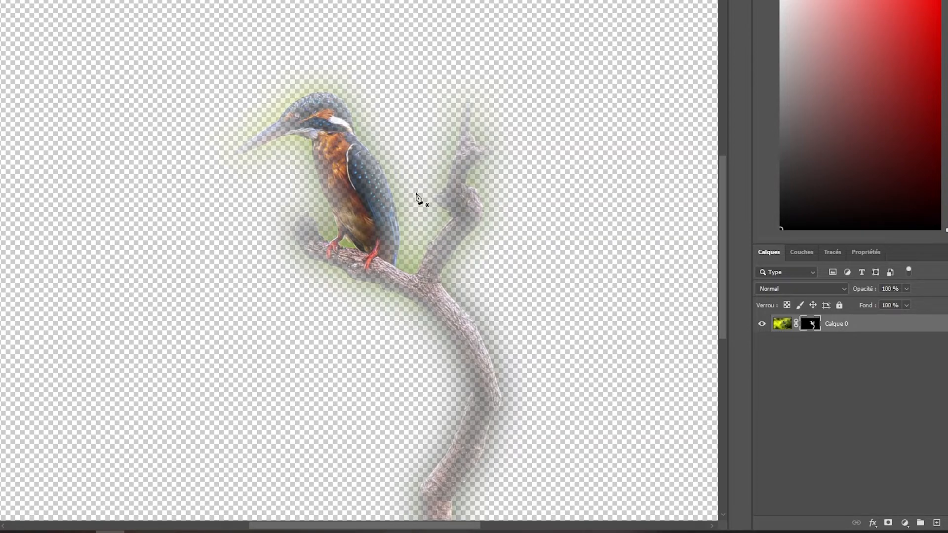
{"action": "key", "text": "ctrl+z"}
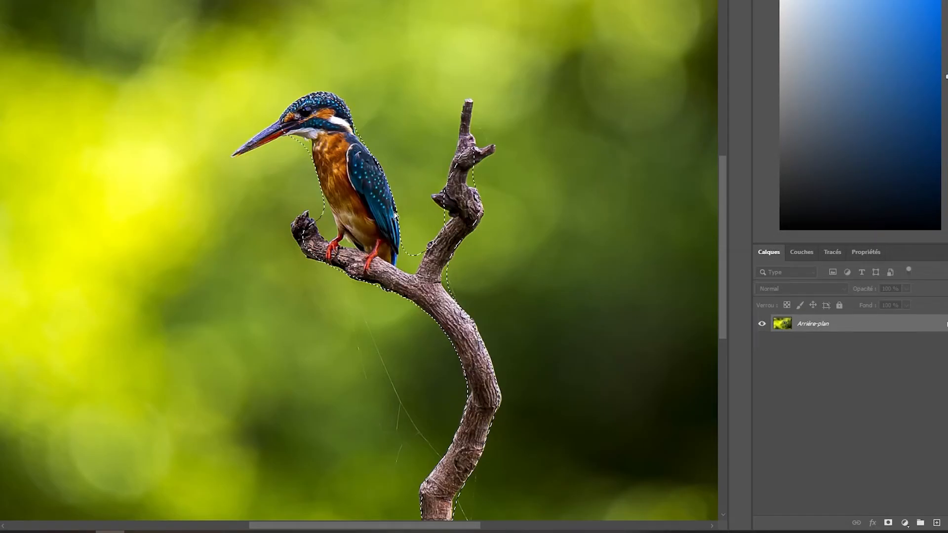
{"action": "key", "text": "ctrl+z"}
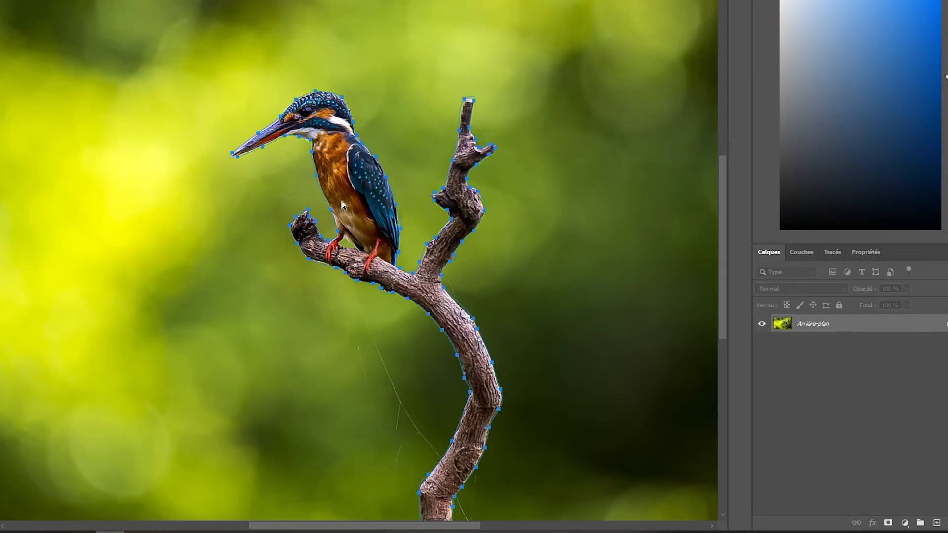
Try masking the layer from the path with a 10-pixel feather, and undo the mask and selection.
{"action": "right_click", "coordinate": [345, 173]}
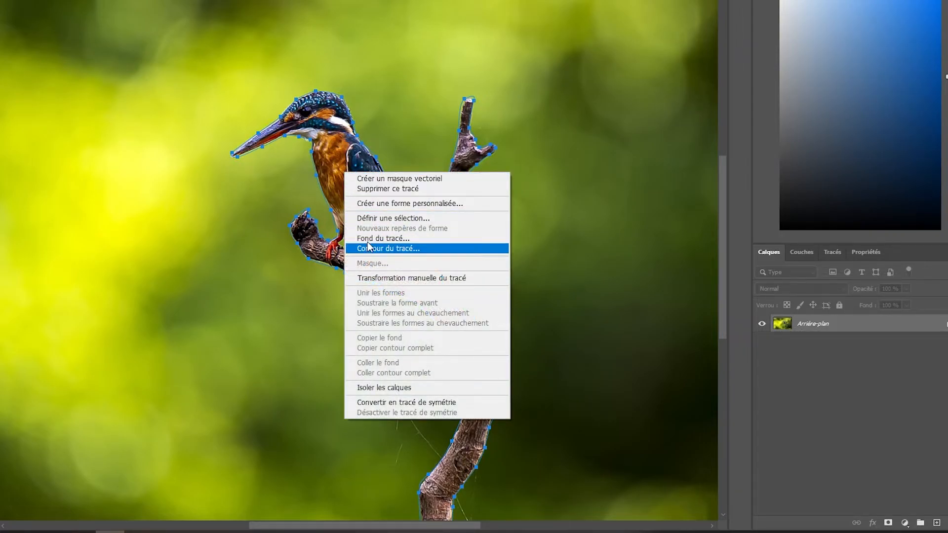
{"action": "left_click", "coordinate": [379, 218]}
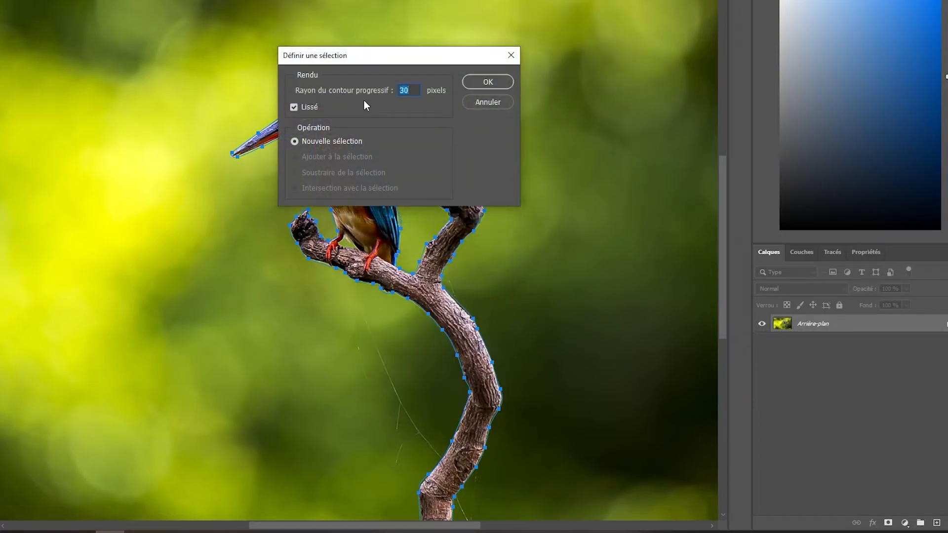
{"action": "type", "text": "1"}
{"action": "key", "text": "Return"}
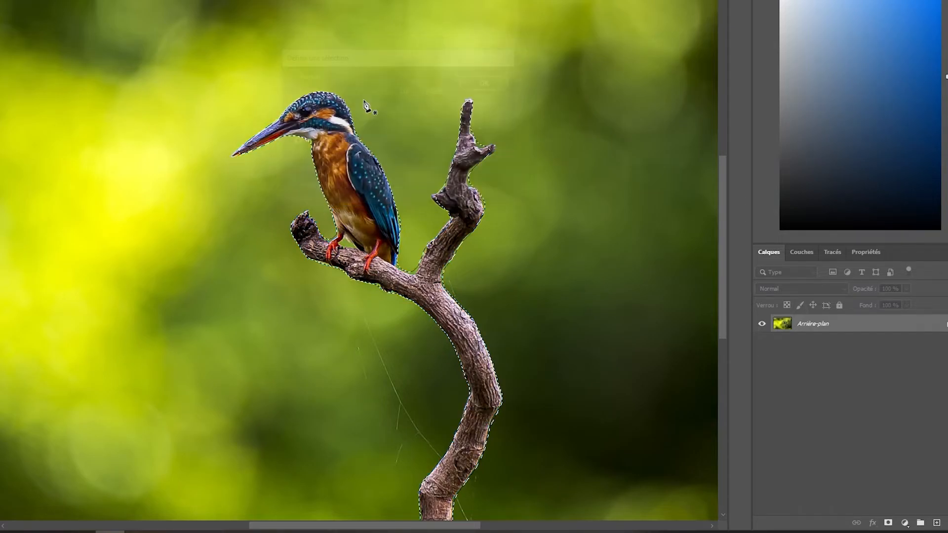
{"action": "left_click", "coordinate": [888, 523]}
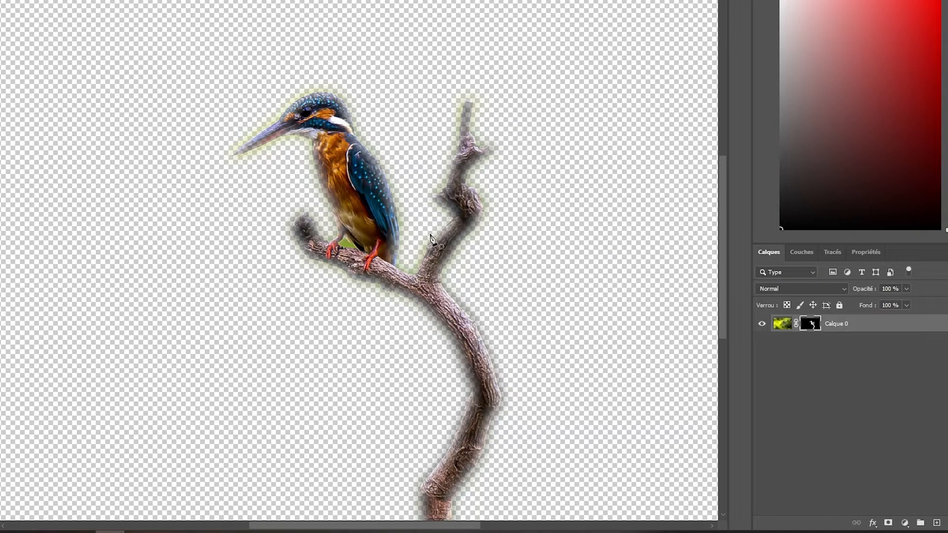
{"action": "key", "text": "ctrl+z"}
{"action": "key", "text": "ctrl+z"}
Convert the path to a selection with a 3-pixel feather and add a layer mask from it.
{"action": "right_click", "coordinate": [356, 184]}
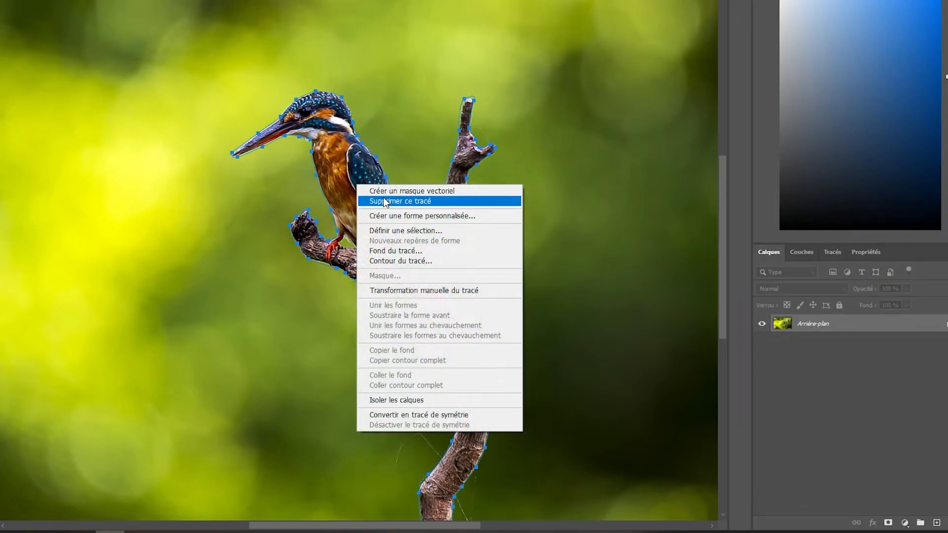
{"action": "left_click", "coordinate": [388, 230]}
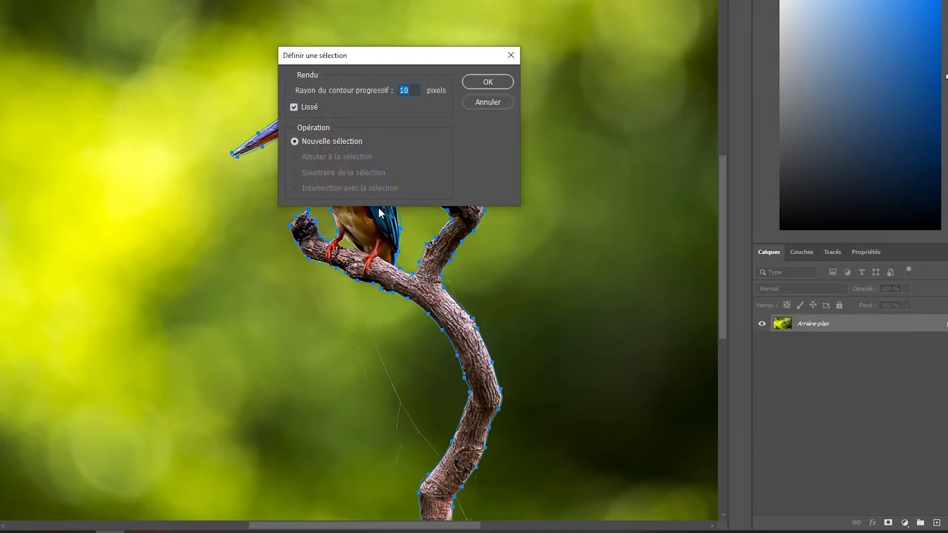
{"action": "type", "text": "3"}
{"action": "key", "text": "Return"}
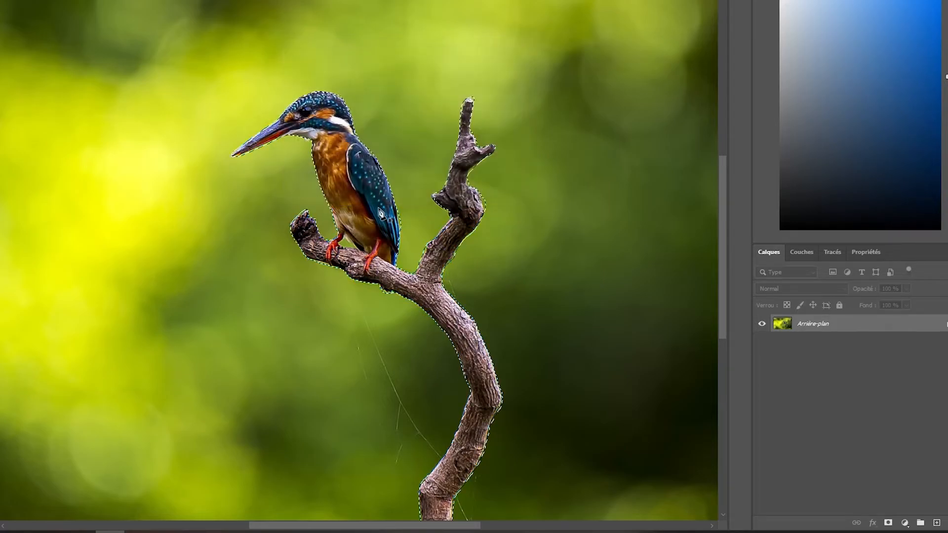
{"action": "left_click", "coordinate": [889, 522]}
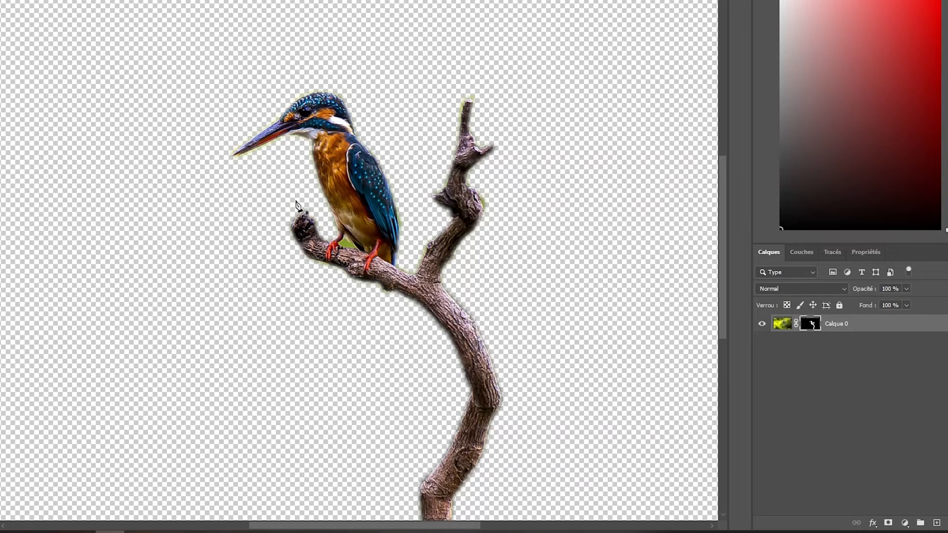
{"action": "scroll", "coordinate": [295, 202], "scroll_direction": "down", "scroll_amount": 5}
{"action": "scroll", "coordinate": [267, 246], "scroll_direction": "up", "scroll_amount": 1}
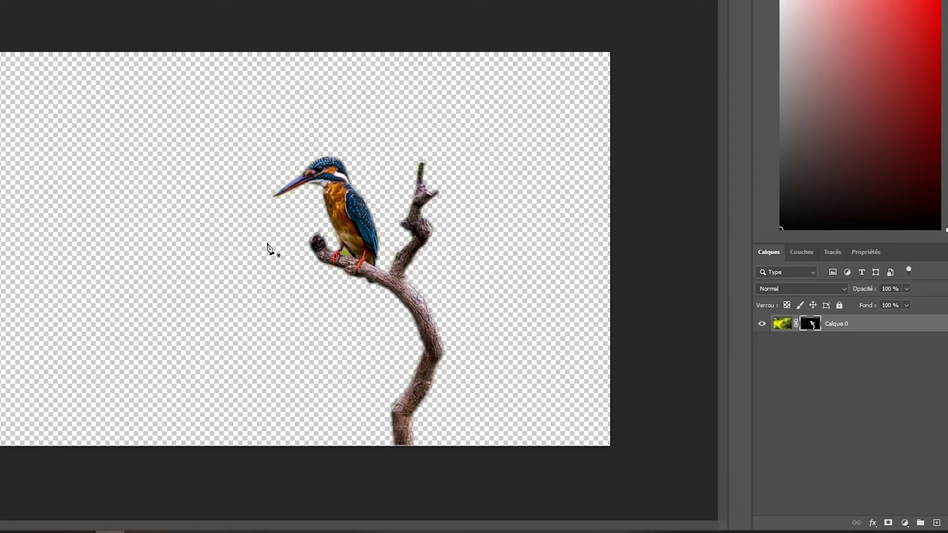